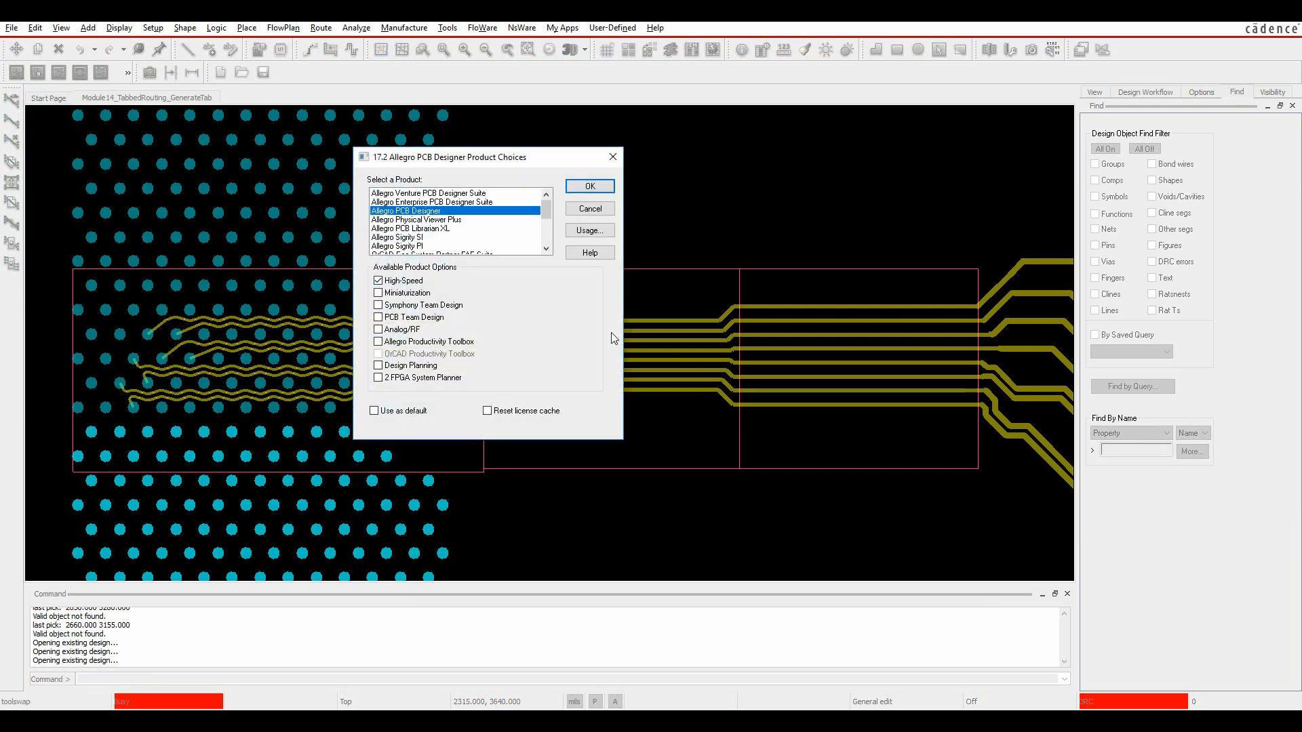
Accept Allegro PCB Designer with the High-Speed option and start generating tabs with the tabbed routing tools
{"action": "left_click", "coordinate": [590, 186]}
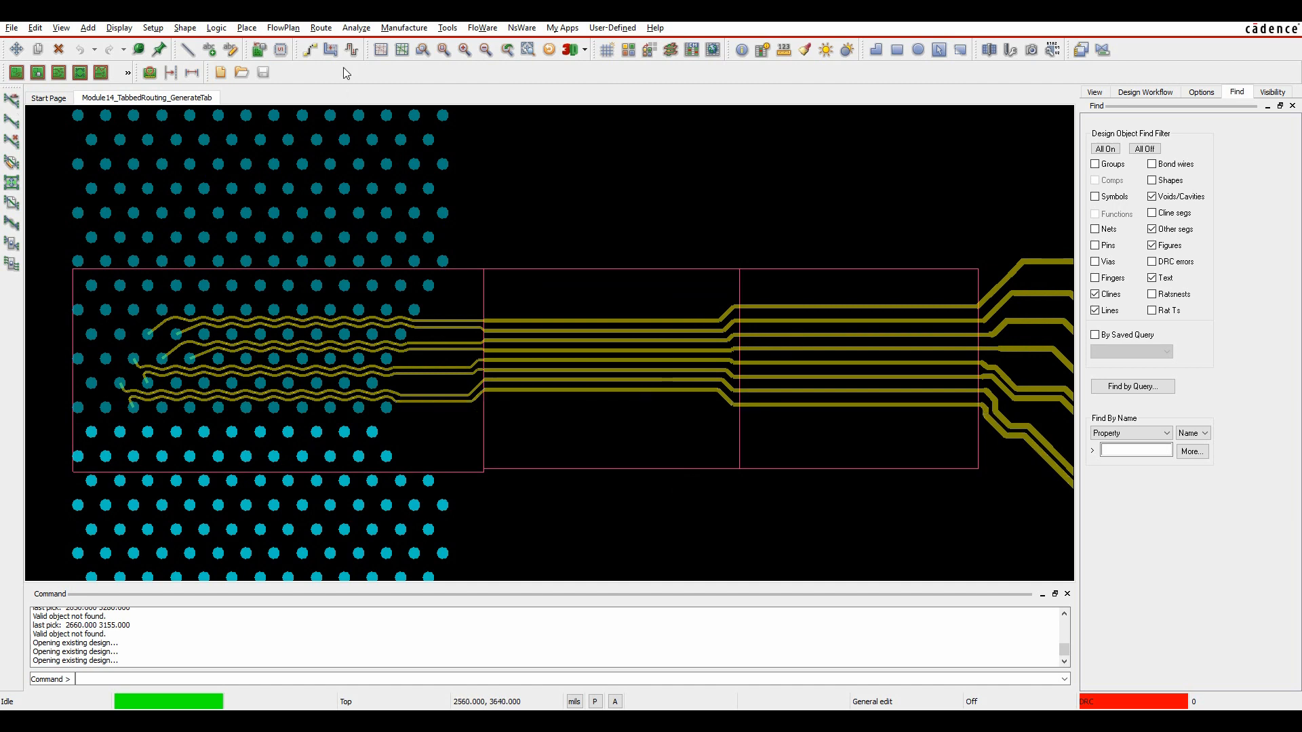
{"action": "left_click", "coordinate": [320, 28]}
{"action": "mouse_move", "coordinate": [402, 333]}
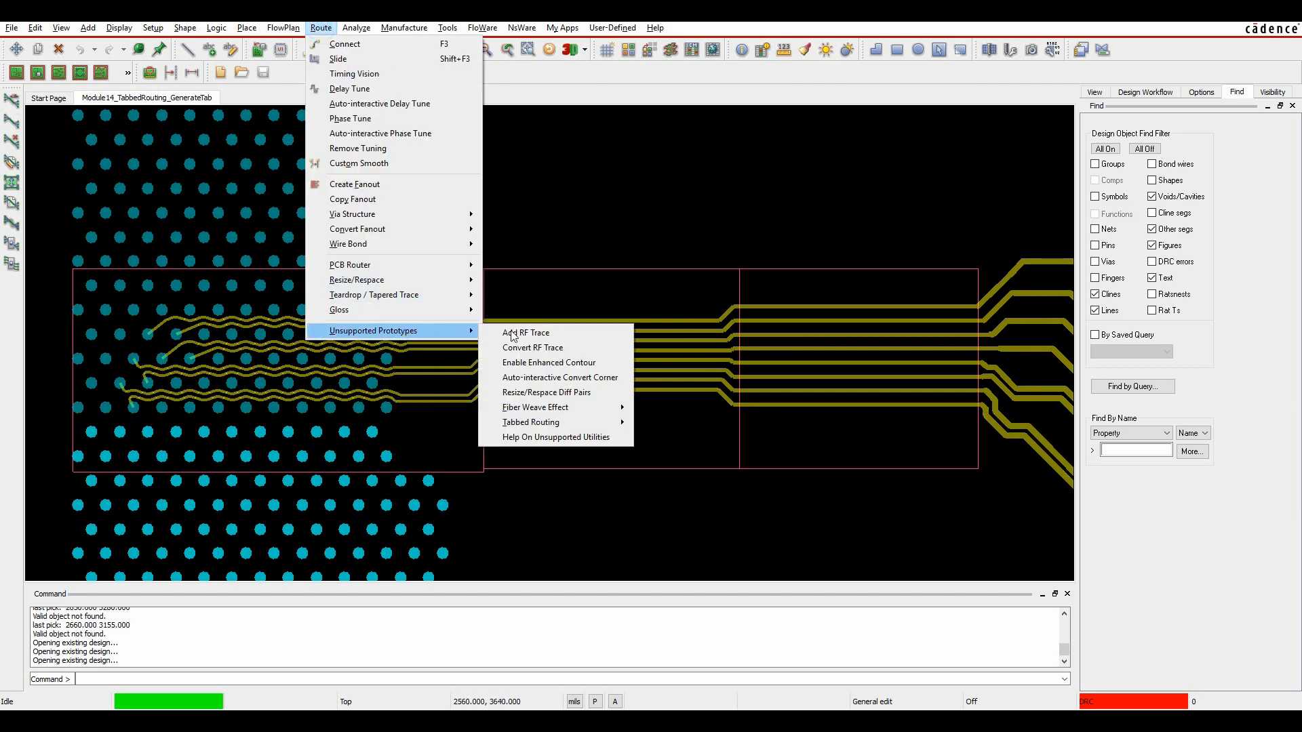
{"action": "mouse_move", "coordinate": [558, 431]}
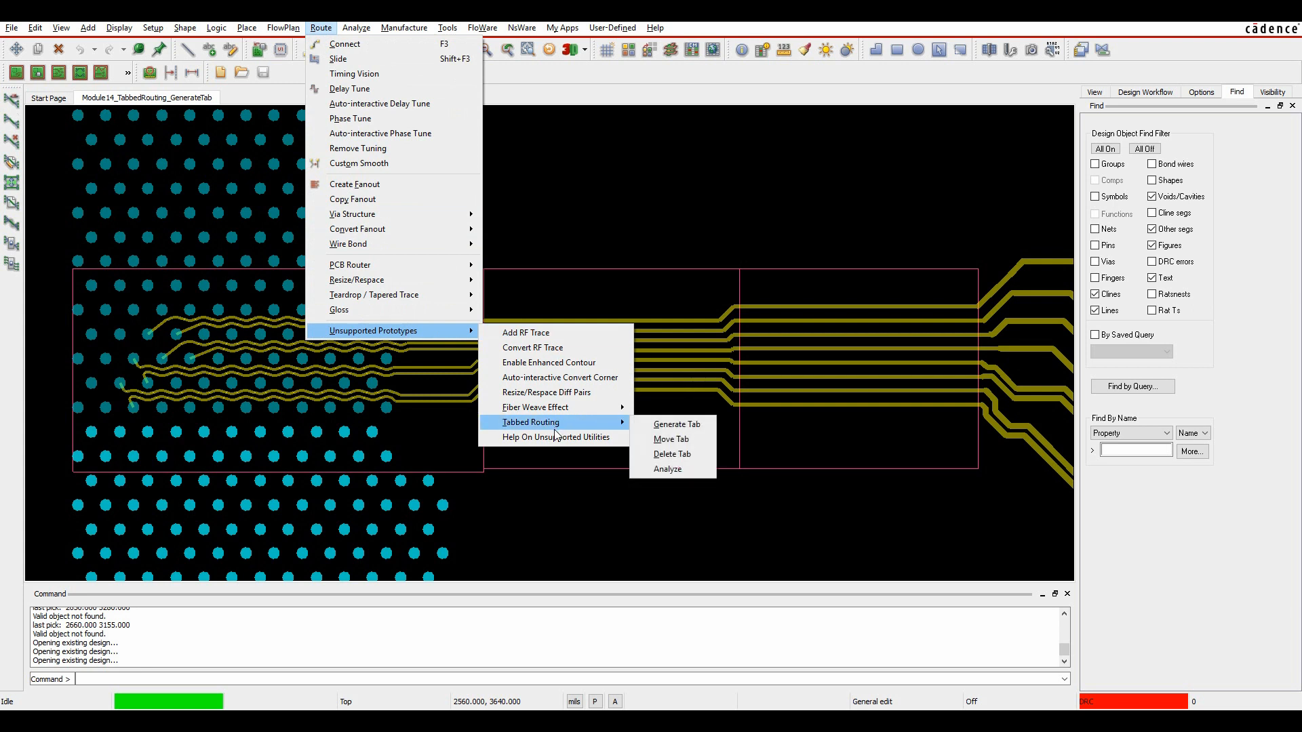
{"action": "left_click", "coordinate": [666, 429]}
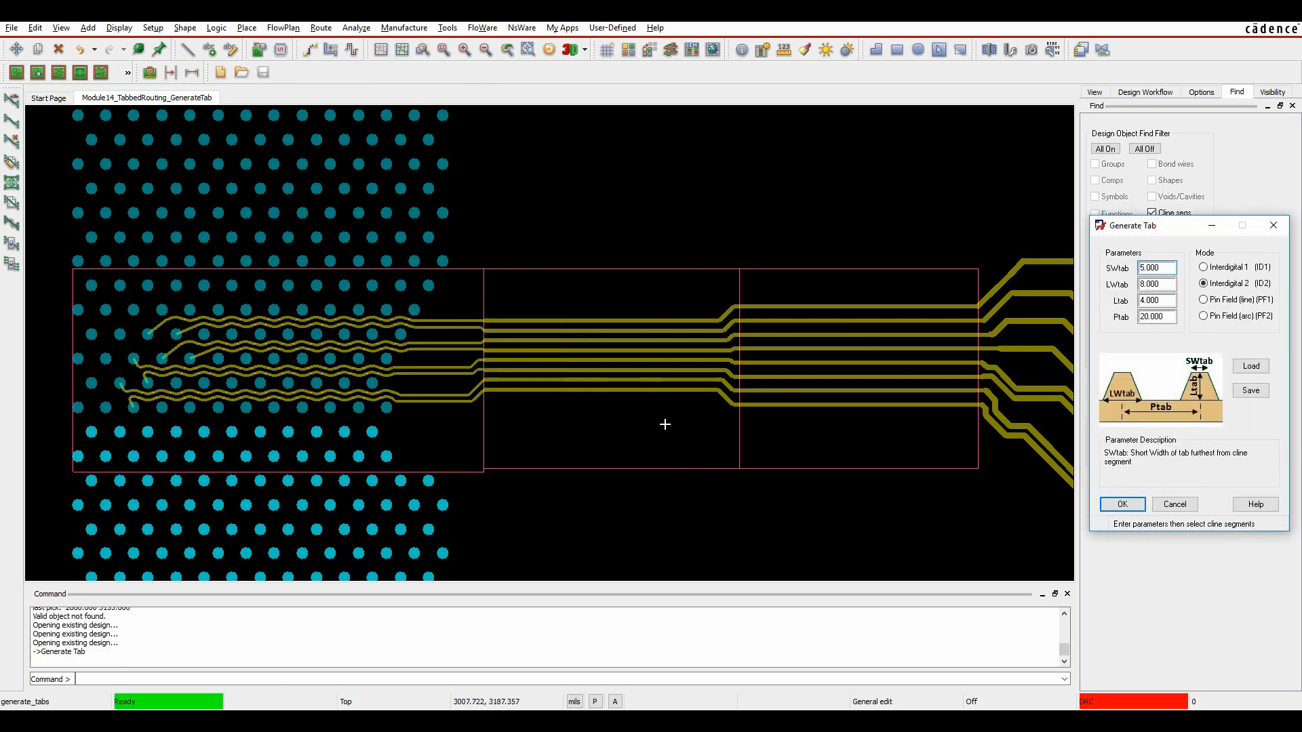
{"action": "left_click_drag", "start_coordinate": [1225, 221], "coordinate": [602, 194]}
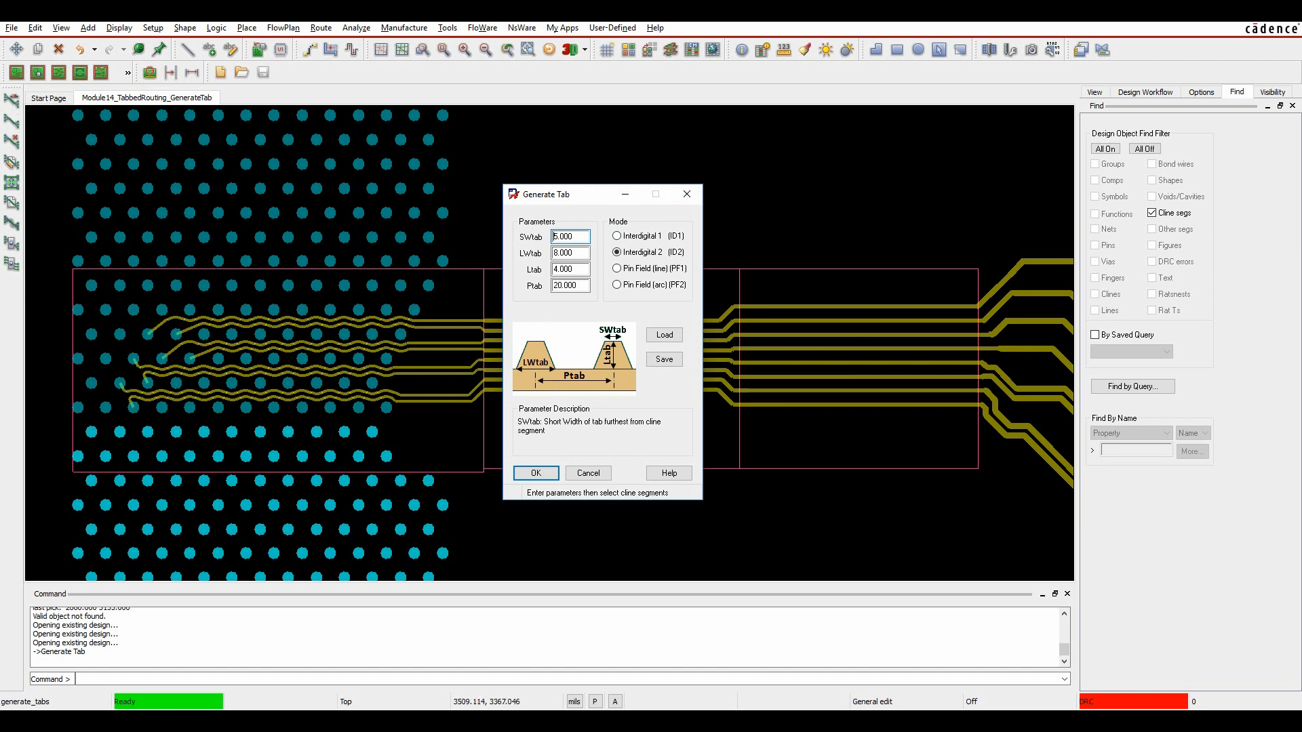
Generate Pin Field (arc) tabs on the curved traces inside the pin field, with SWtab 6, LWtab 10 and Ltab 5
{"action": "left_click", "coordinate": [617, 287]}
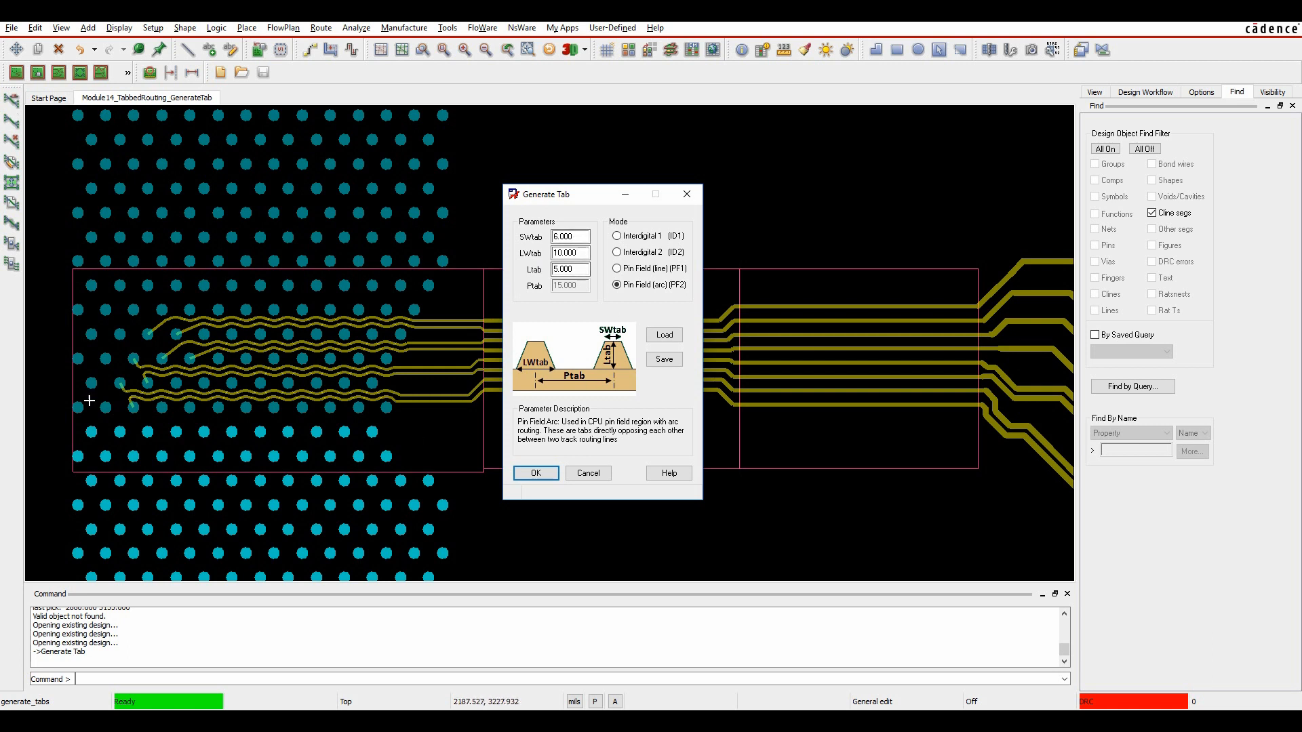
{"action": "left_click_drag", "start_coordinate": [115, 422], "coordinate": [408, 297]}
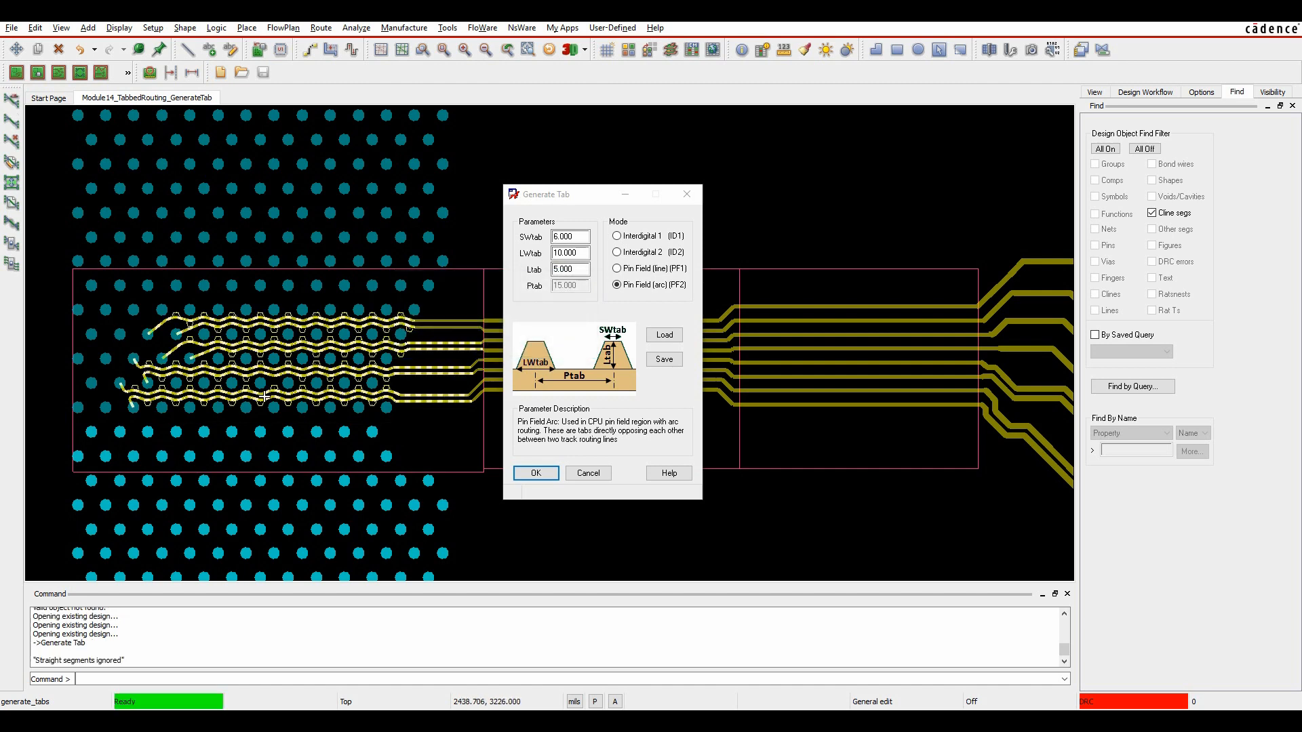
{"action": "scroll", "coordinate": [280, 391], "scroll_direction": "up", "scroll_amount": 5}
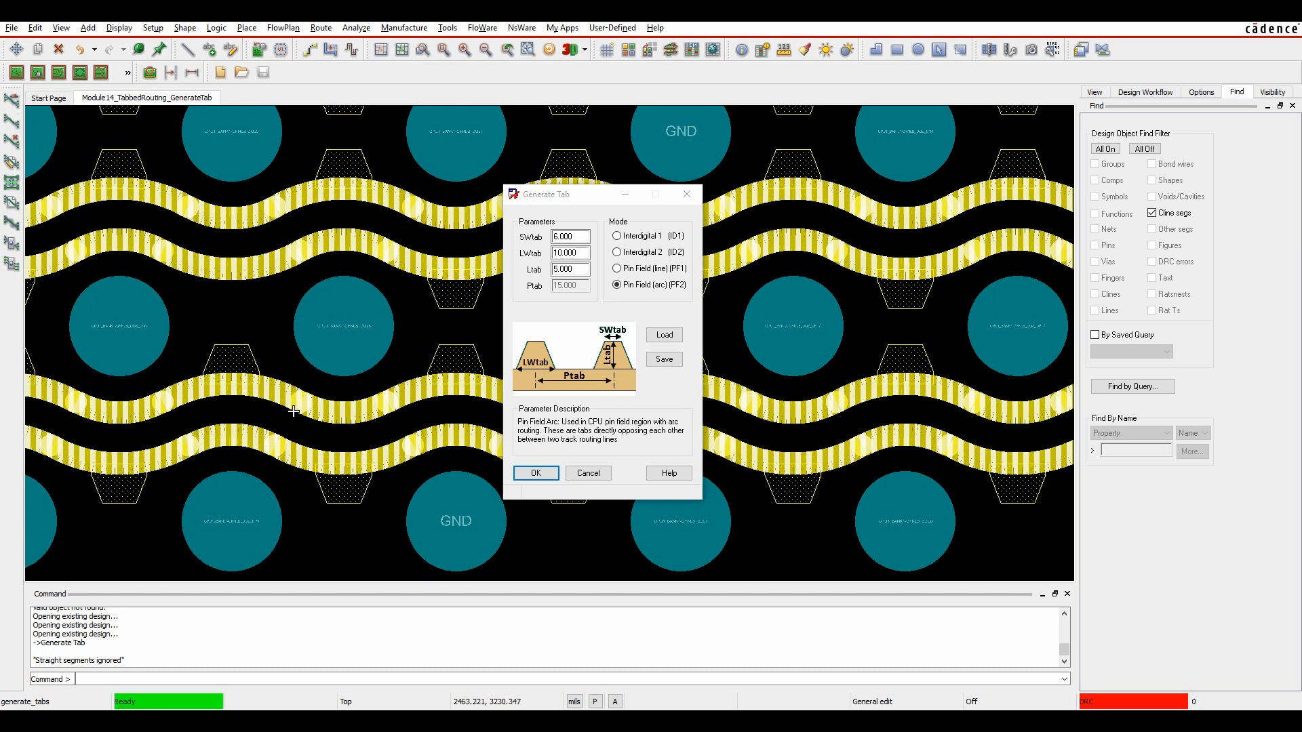
{"action": "scroll", "coordinate": [293, 411], "scroll_direction": "down", "scroll_amount": 5}
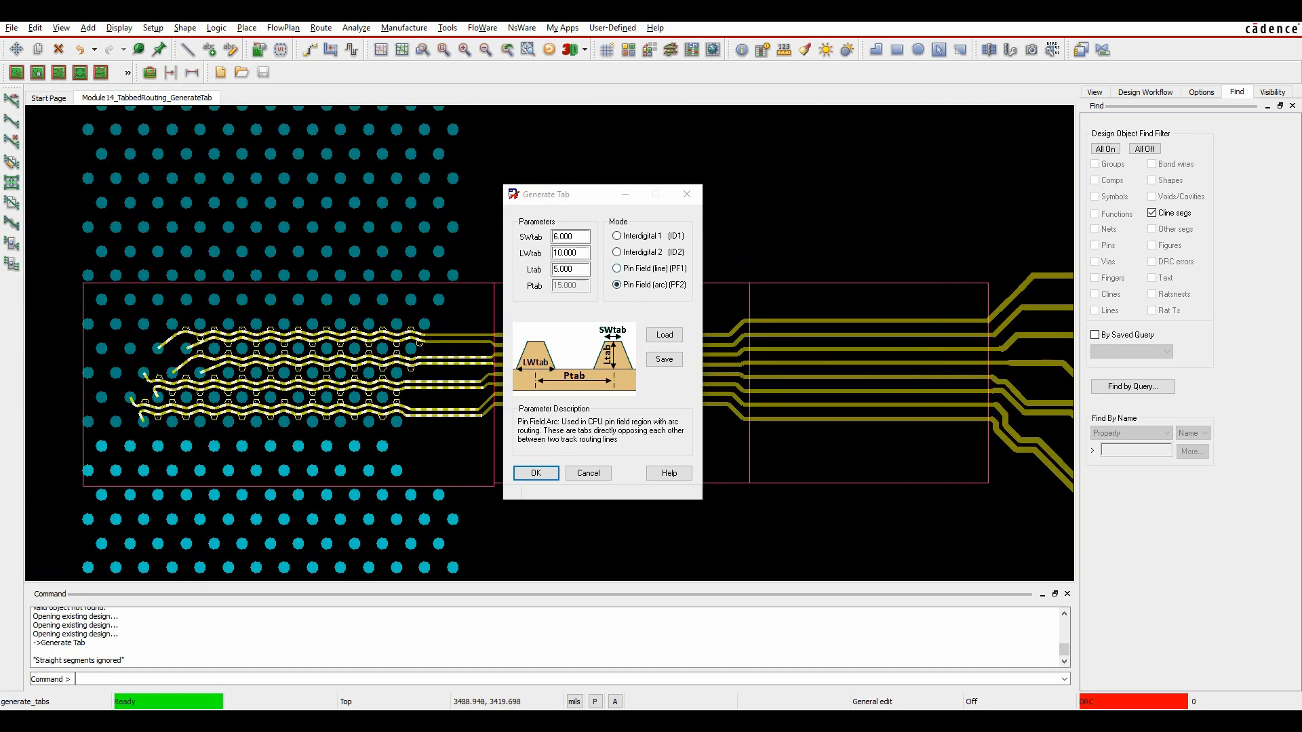
Generate Pin Field (line) tabs with 17 mil pitch on the straight trace segments between the pin field and the middle region
{"action": "left_click", "coordinate": [616, 269]}
{"action": "left_click_drag", "start_coordinate": [605, 200], "coordinate": [946, 204]}
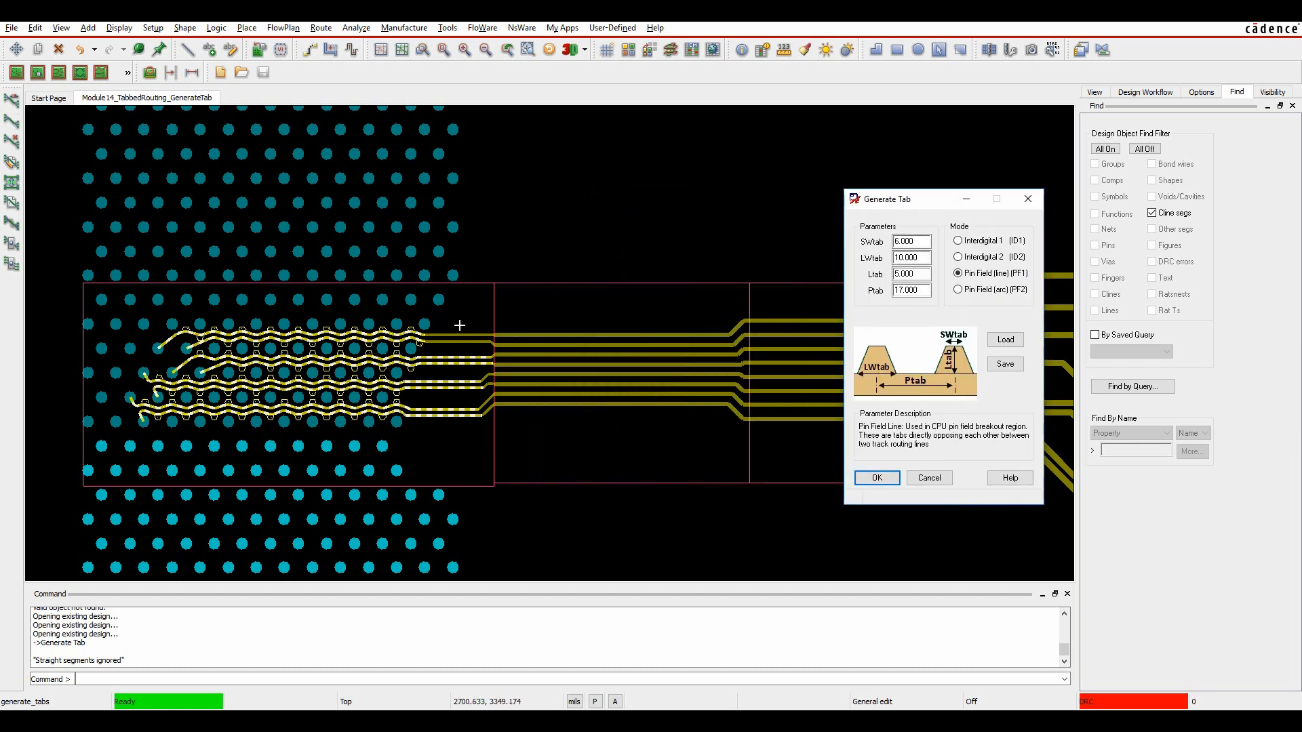
{"action": "left_click", "coordinate": [468, 426]}
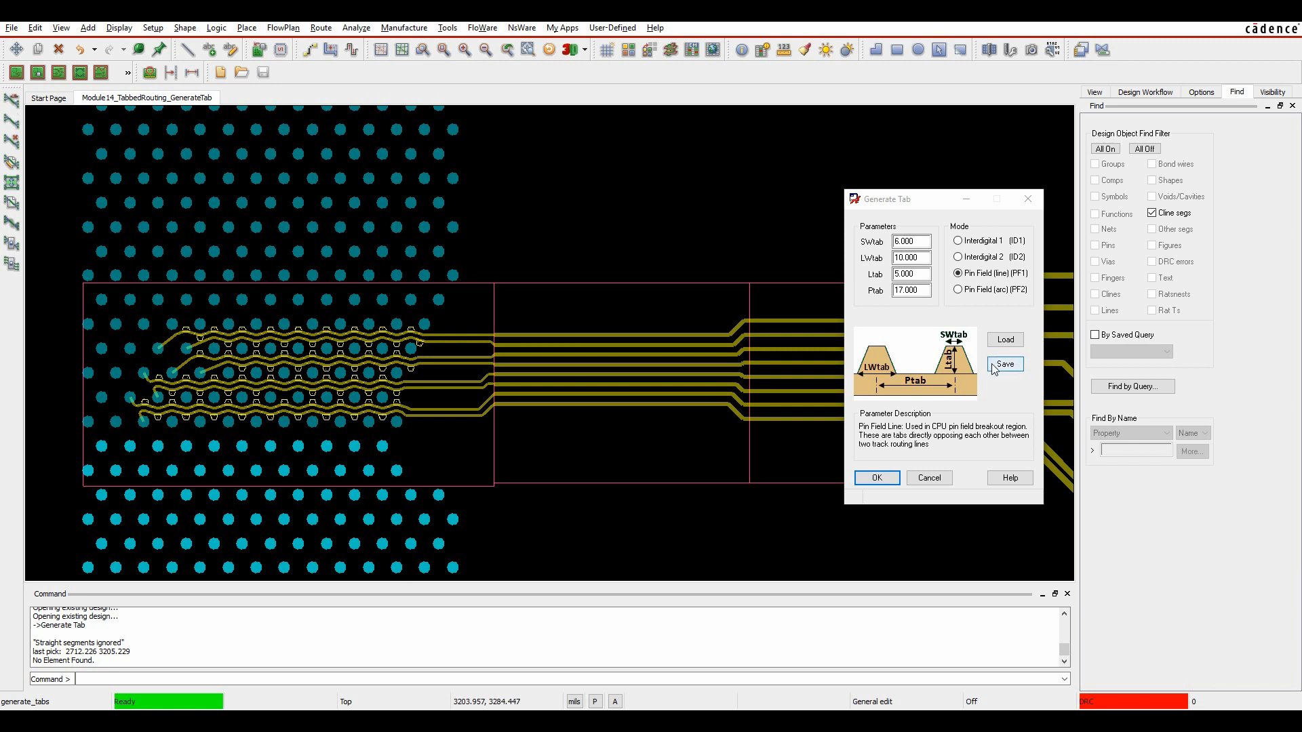
{"action": "left_click", "coordinate": [961, 290]}
{"action": "left_click", "coordinate": [958, 273]}
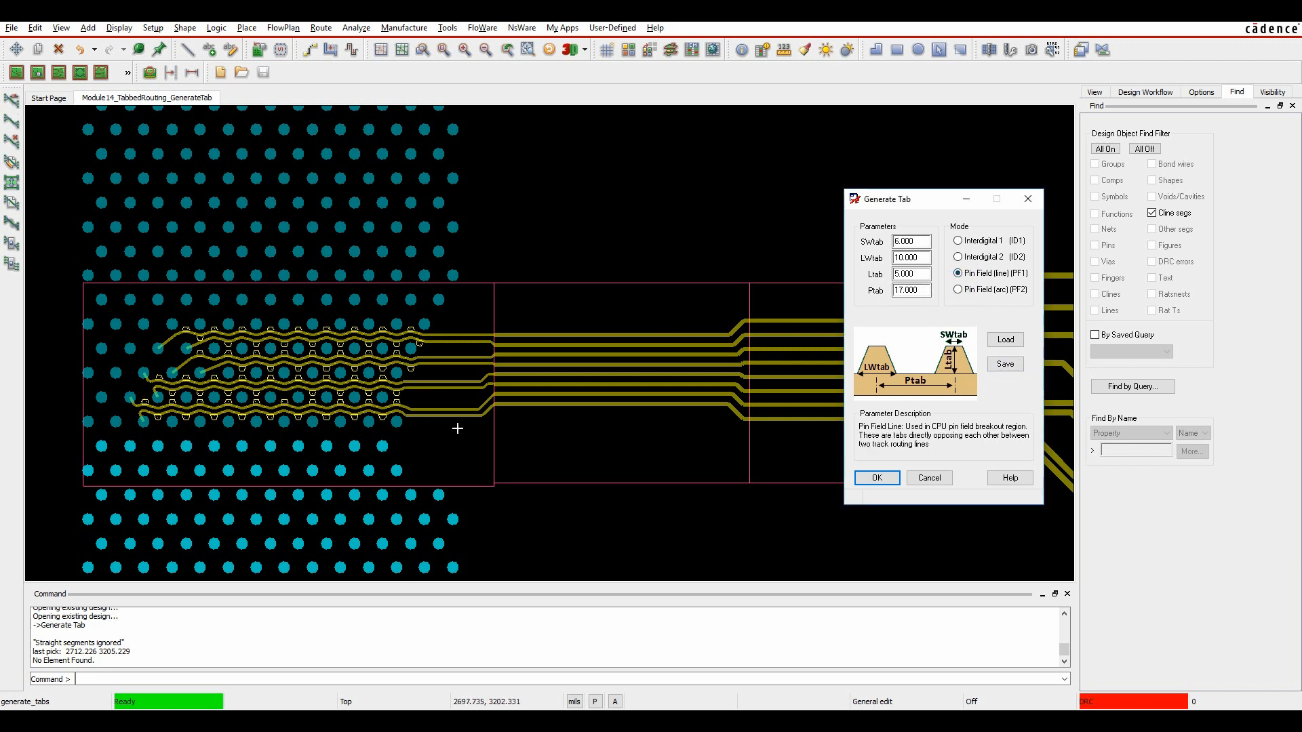
{"action": "left_click_drag", "start_coordinate": [457, 428], "coordinate": [446, 328]}
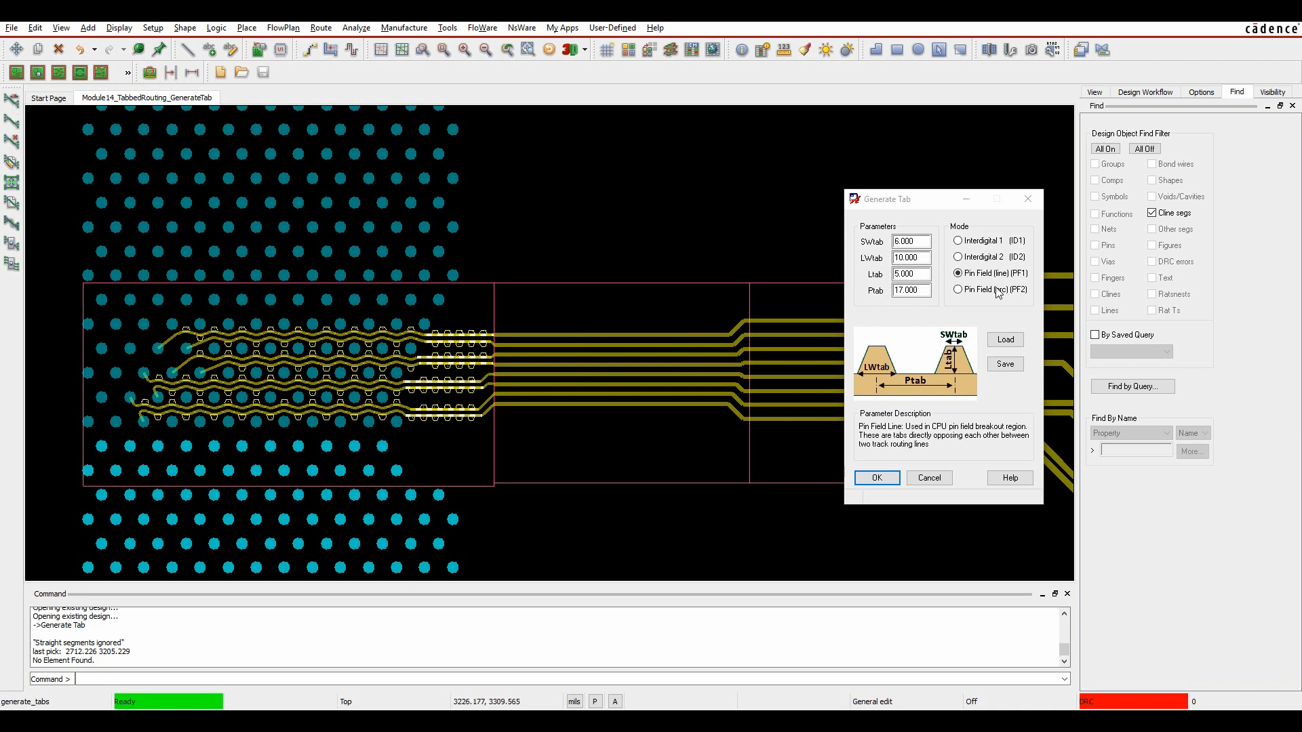
Generate Interdigital 2 tabs on the parallel traces in the middle region, with SWtab 4, LWtab 7, Ltab 3 and Ptab 15
{"action": "left_click", "coordinate": [958, 258]}
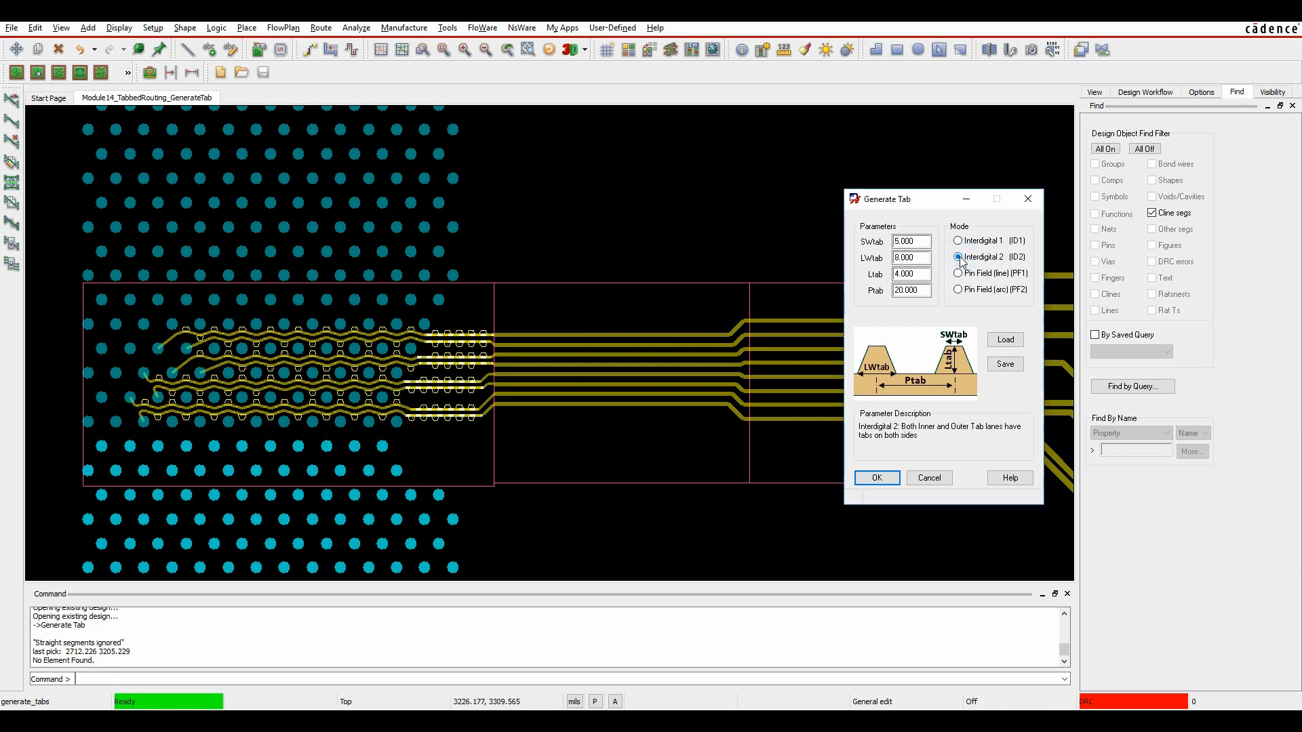
{"action": "left_click", "coordinate": [909, 241]}
{"action": "type", "text": "4"}
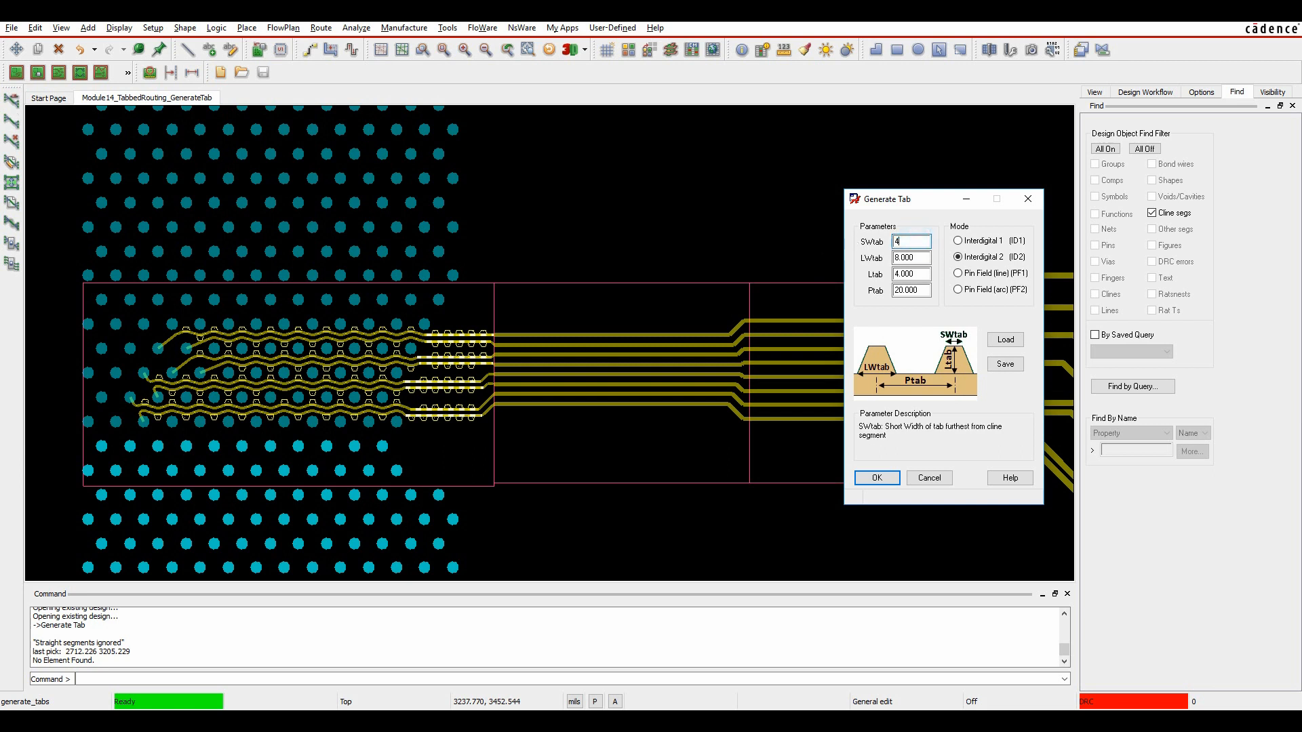
{"action": "key", "text": "Tab"}
{"action": "type", "text": "7"}
{"action": "key", "text": "Tab"}
{"action": "type", "text": "3"}
{"action": "key", "text": "Tab"}
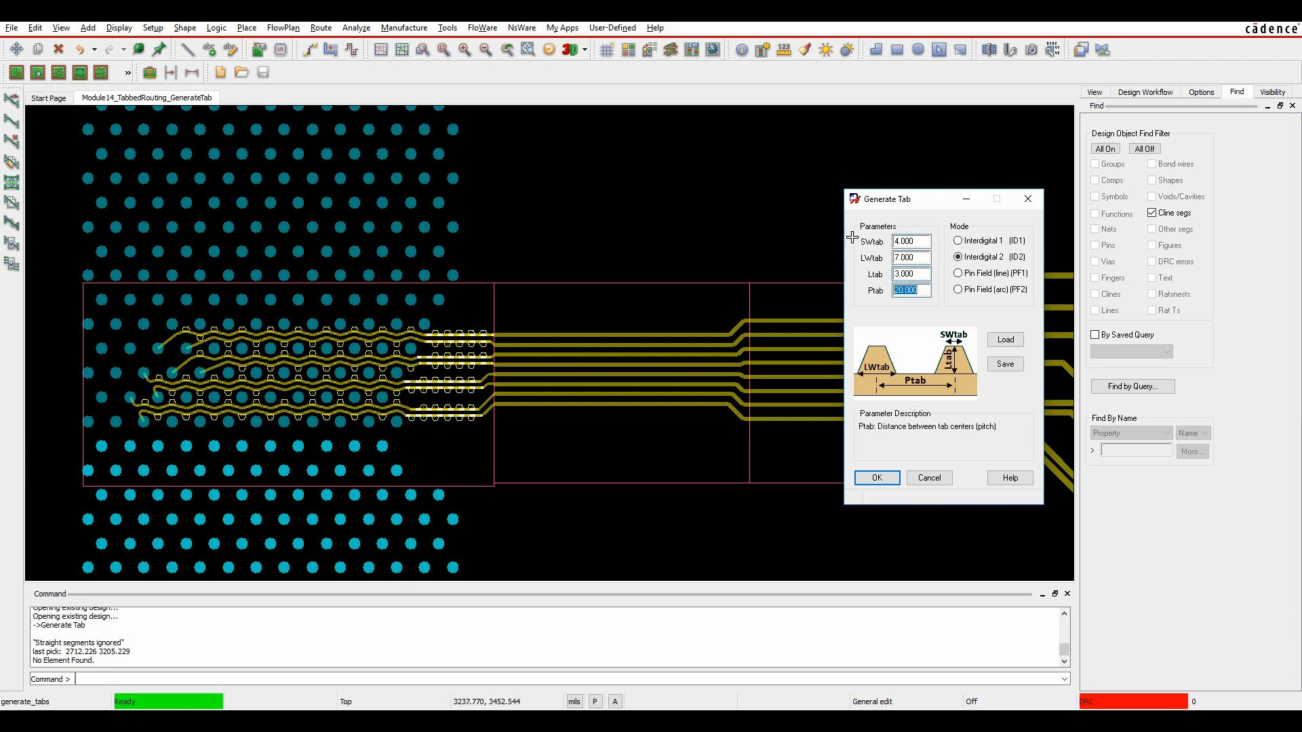
{"action": "type", "text": "15"}
{"action": "key", "text": "Tab"}
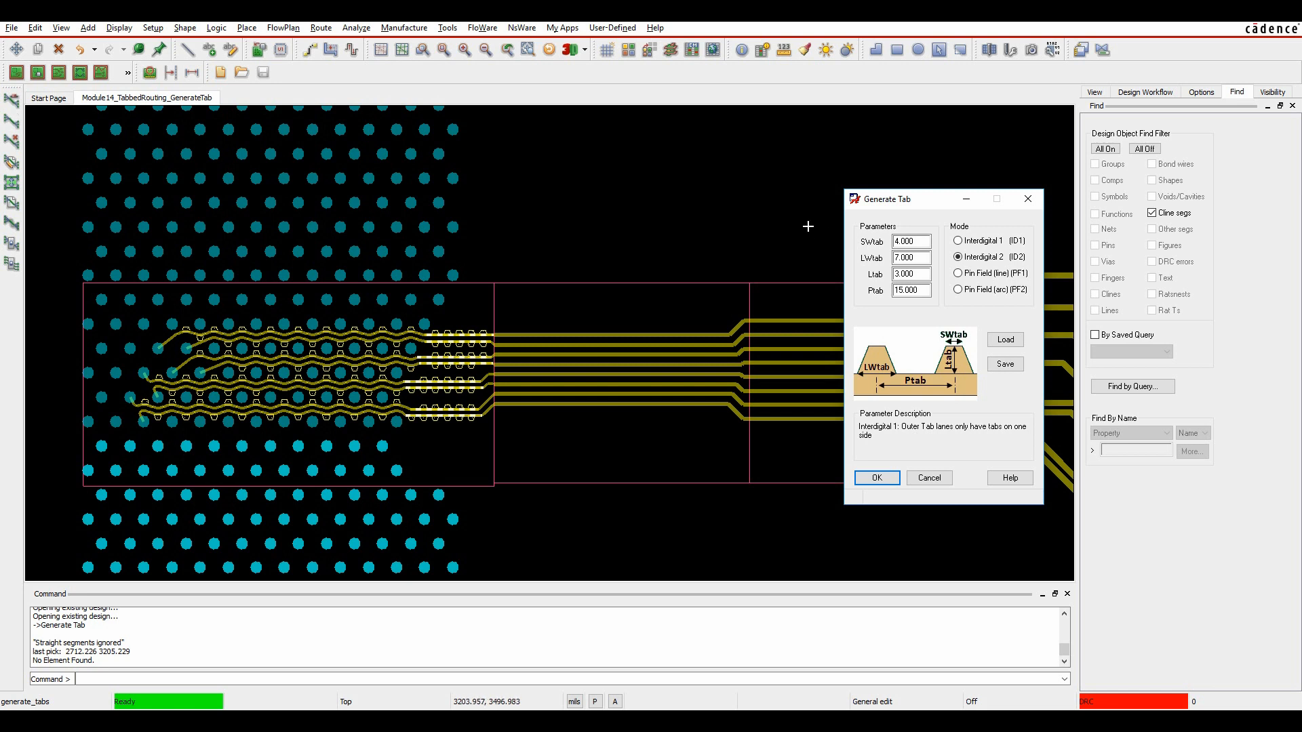
{"action": "left_click_drag", "start_coordinate": [652, 415], "coordinate": [566, 319]}
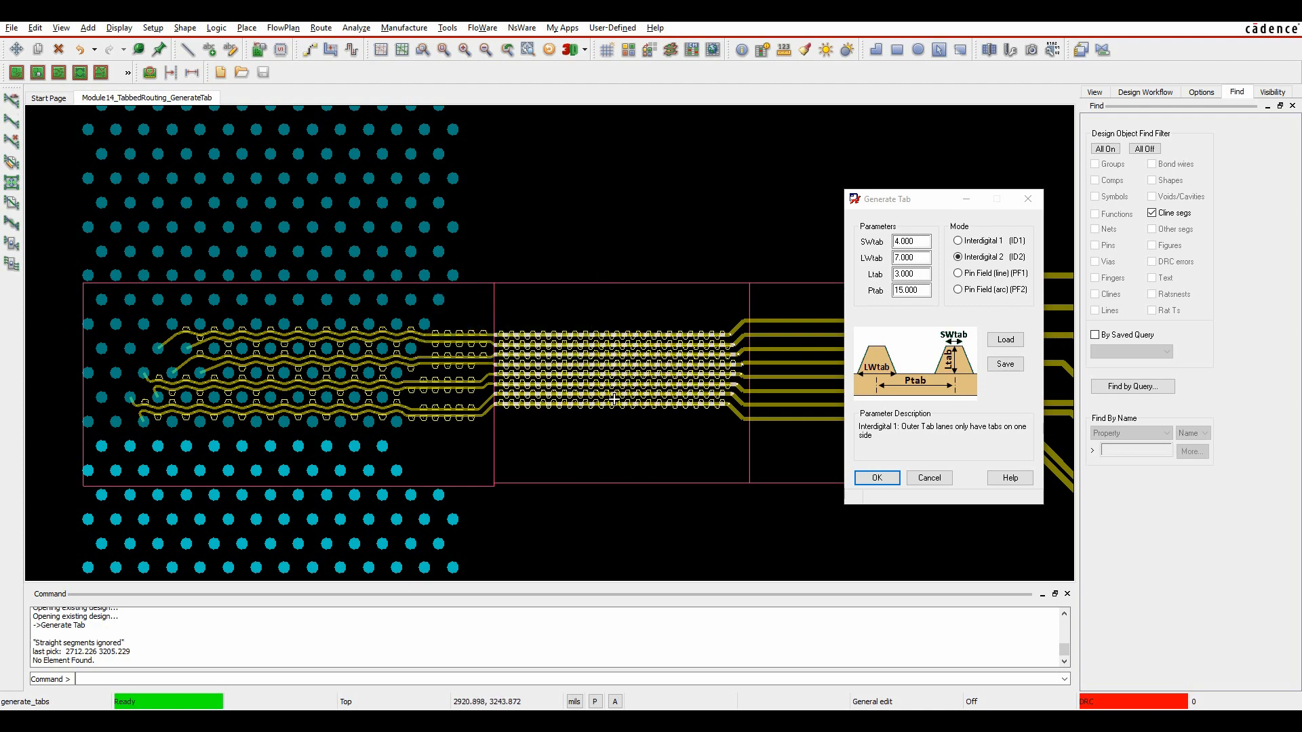
{"action": "scroll", "coordinate": [614, 399], "scroll_direction": "up", "scroll_amount": 3}
{"action": "scroll", "coordinate": [613, 400], "scroll_direction": "down", "scroll_amount": 3}
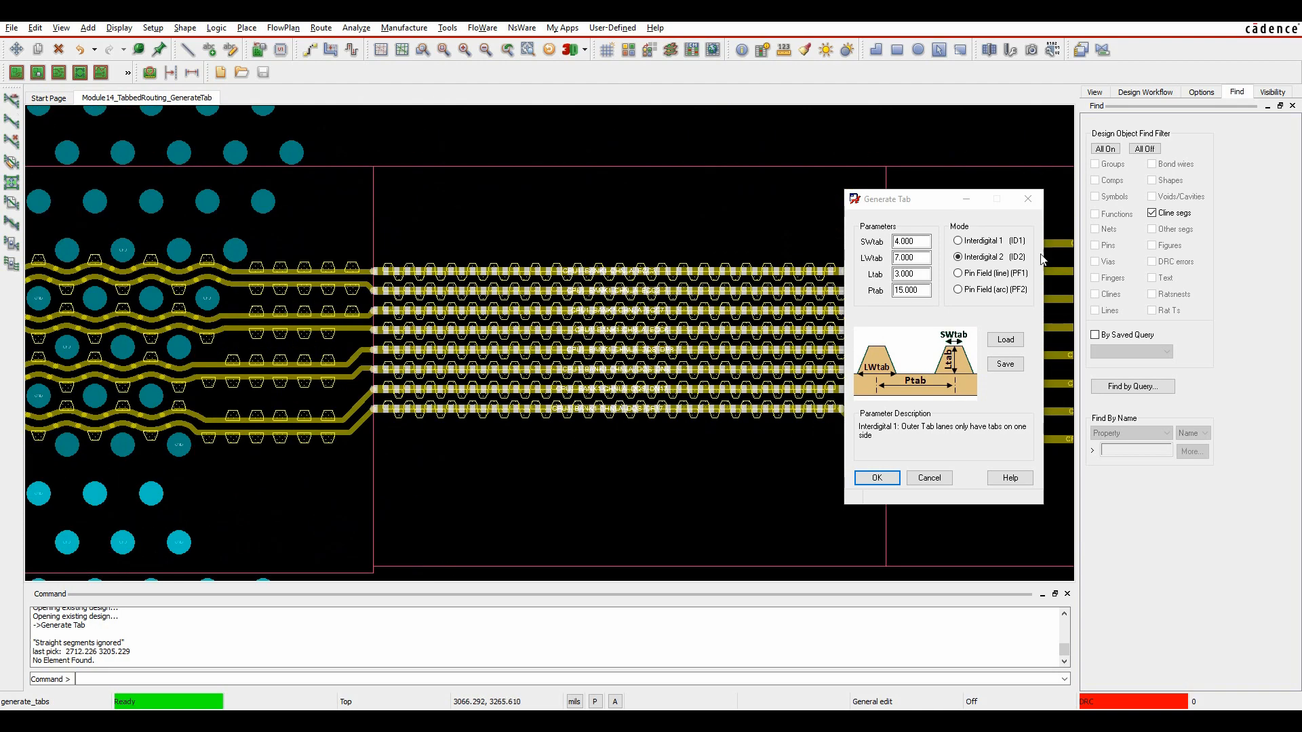
Generate Interdigital 2 tabs on the wider-spaced traces in the third region, with SWtab 5, LWtab 8, Ltab 4 and Ptab 20, and finish generating
{"action": "middle_click_drag", "start_coordinate": [706, 467], "coordinate": [360, 466]}
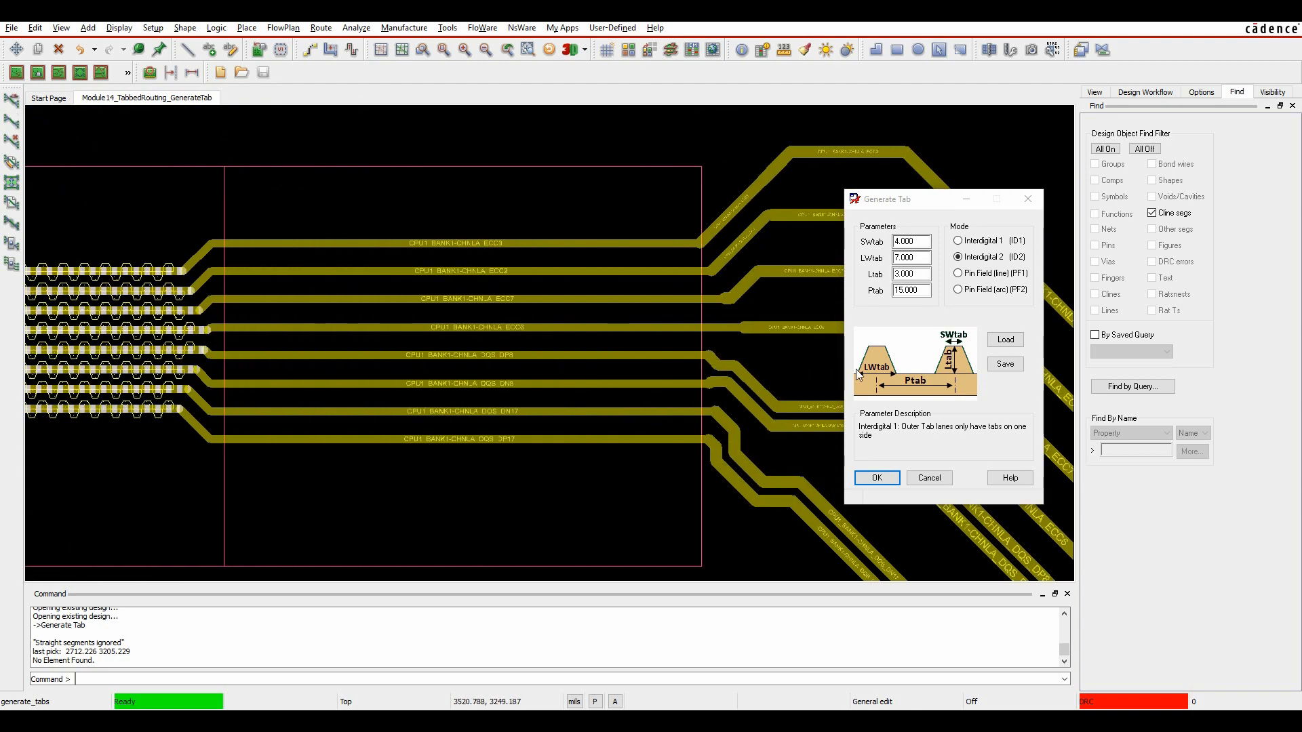
{"action": "left_click", "coordinate": [919, 238]}
{"action": "double_click", "coordinate": [919, 238]}
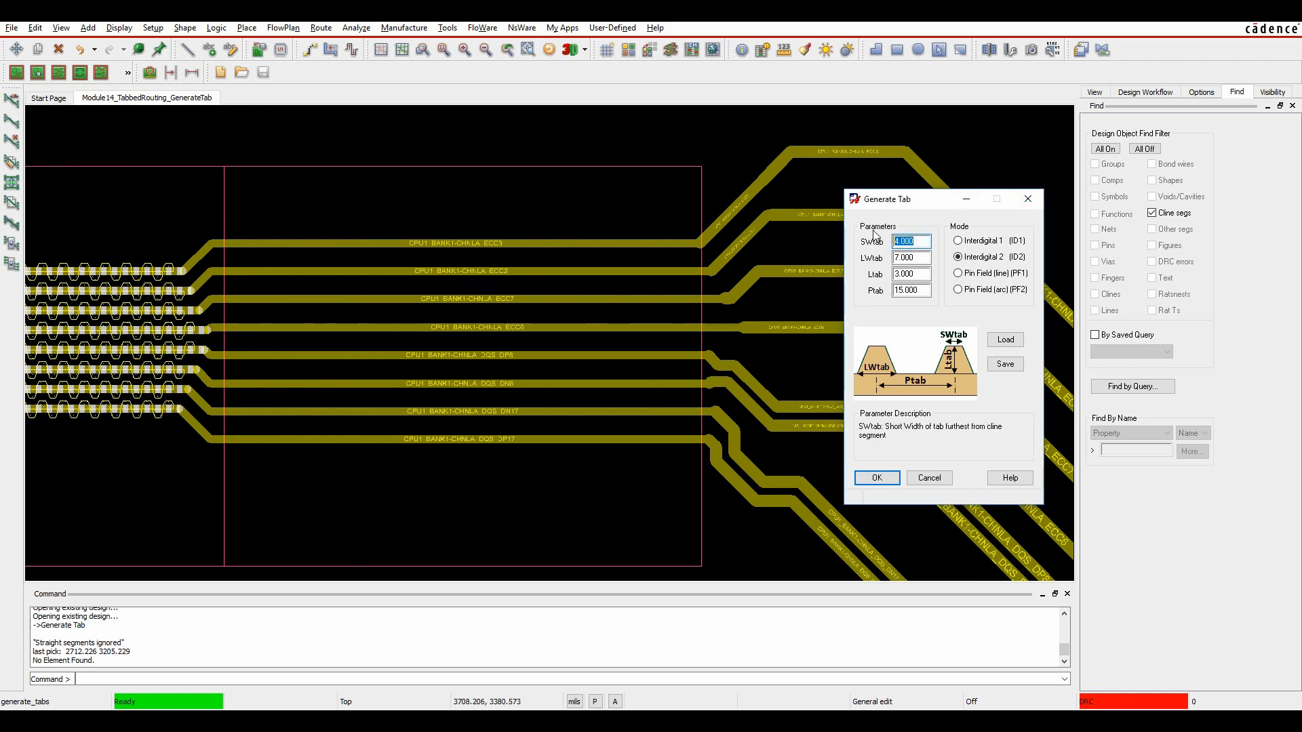
{"action": "type", "text": "5"}
{"action": "key", "text": "Tab"}
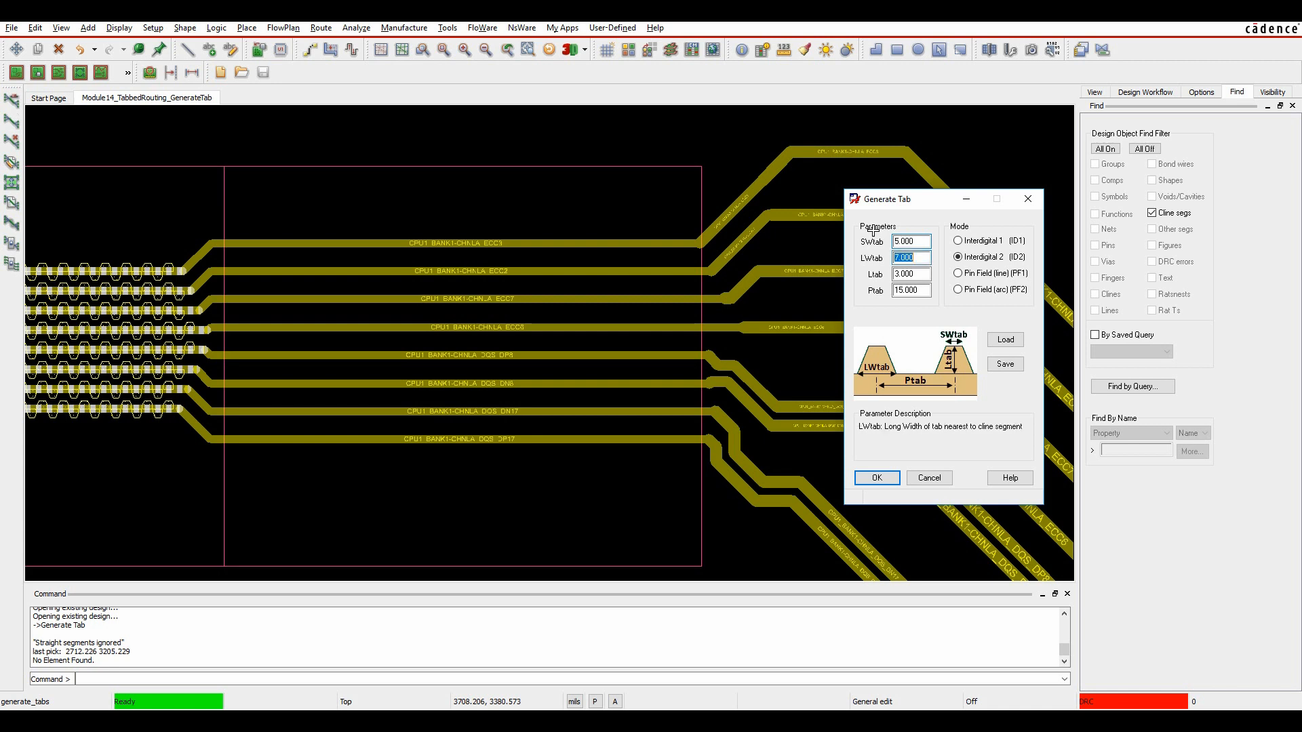
{"action": "type", "text": "8"}
{"action": "key", "text": "Tab"}
{"action": "type", "text": "4"}
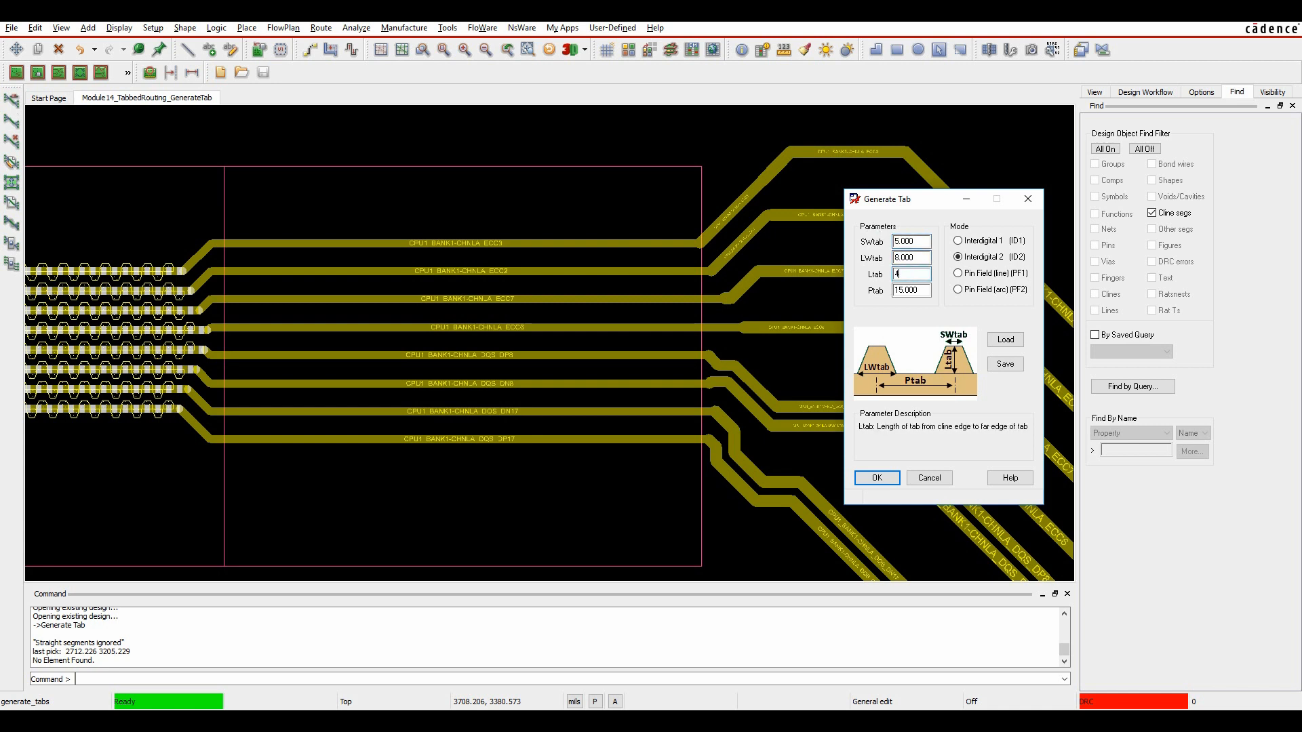
{"action": "key", "text": "Tab"}
{"action": "type", "text": "20"}
{"action": "key", "text": "Tab"}
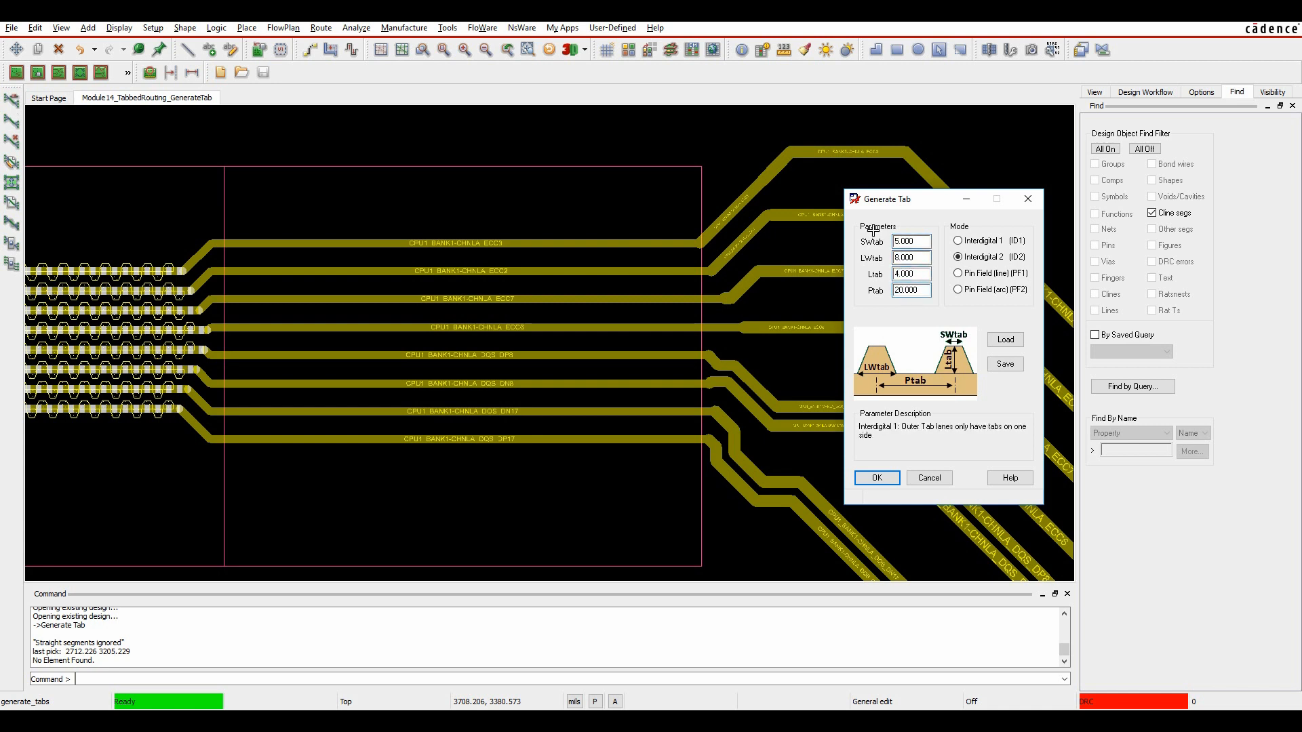
{"action": "left_click_drag", "start_coordinate": [355, 474], "coordinate": [531, 212]}
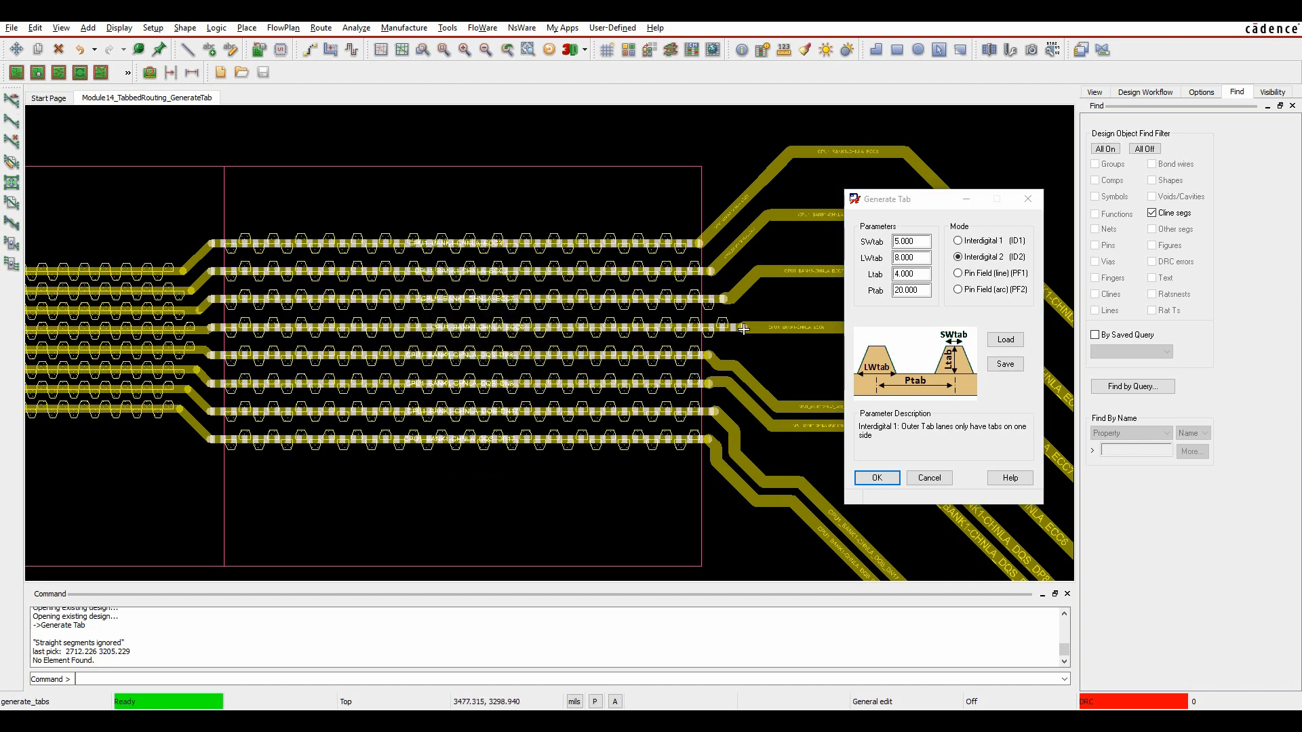
{"action": "left_click", "coordinate": [876, 477]}
Use Move Tab with shapes selectable to shift the last tab on the straight CPU1_BANK1-CHNLA_DQS_DN17 segment slightly toward its neighbouring tab
{"action": "scroll", "coordinate": [479, 476], "scroll_direction": "down", "scroll_amount": 1}
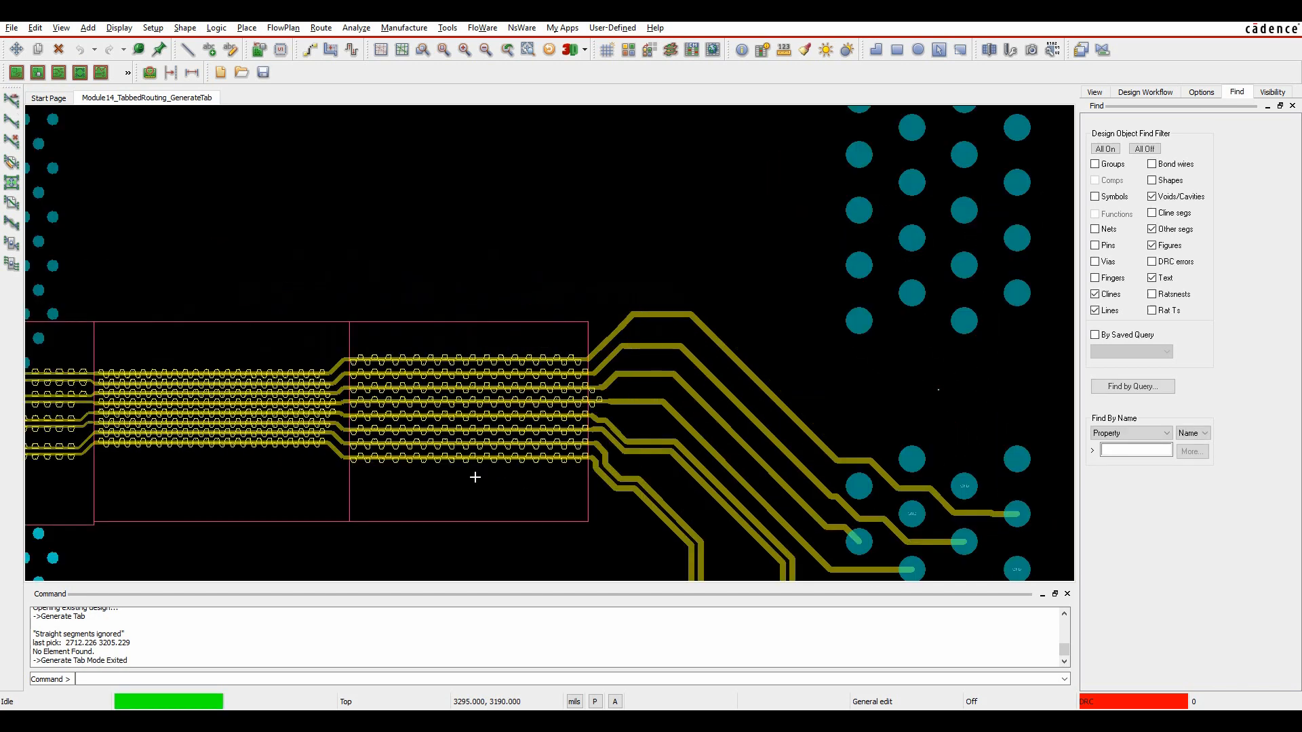
{"action": "middle_click_drag", "start_coordinate": [63, 520], "coordinate": [360, 500]}
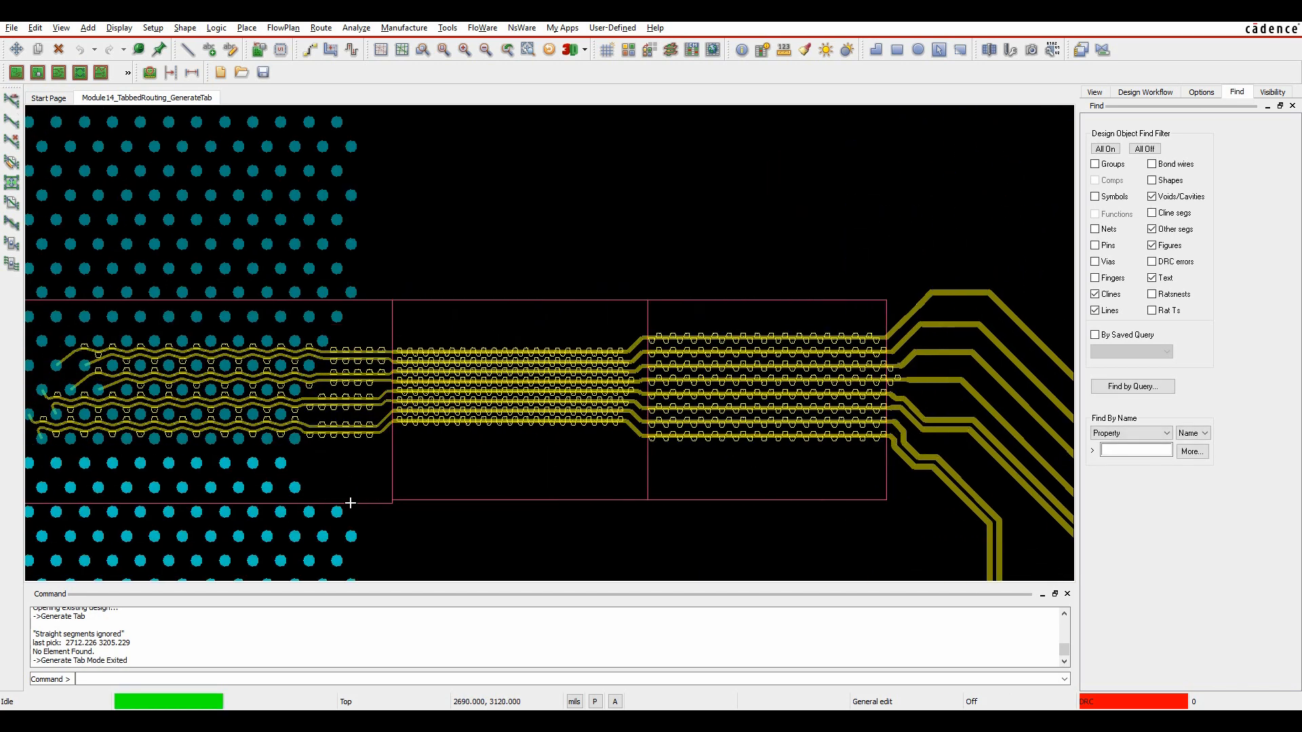
{"action": "left_click", "coordinate": [321, 27]}
{"action": "mouse_move", "coordinate": [356, 330]}
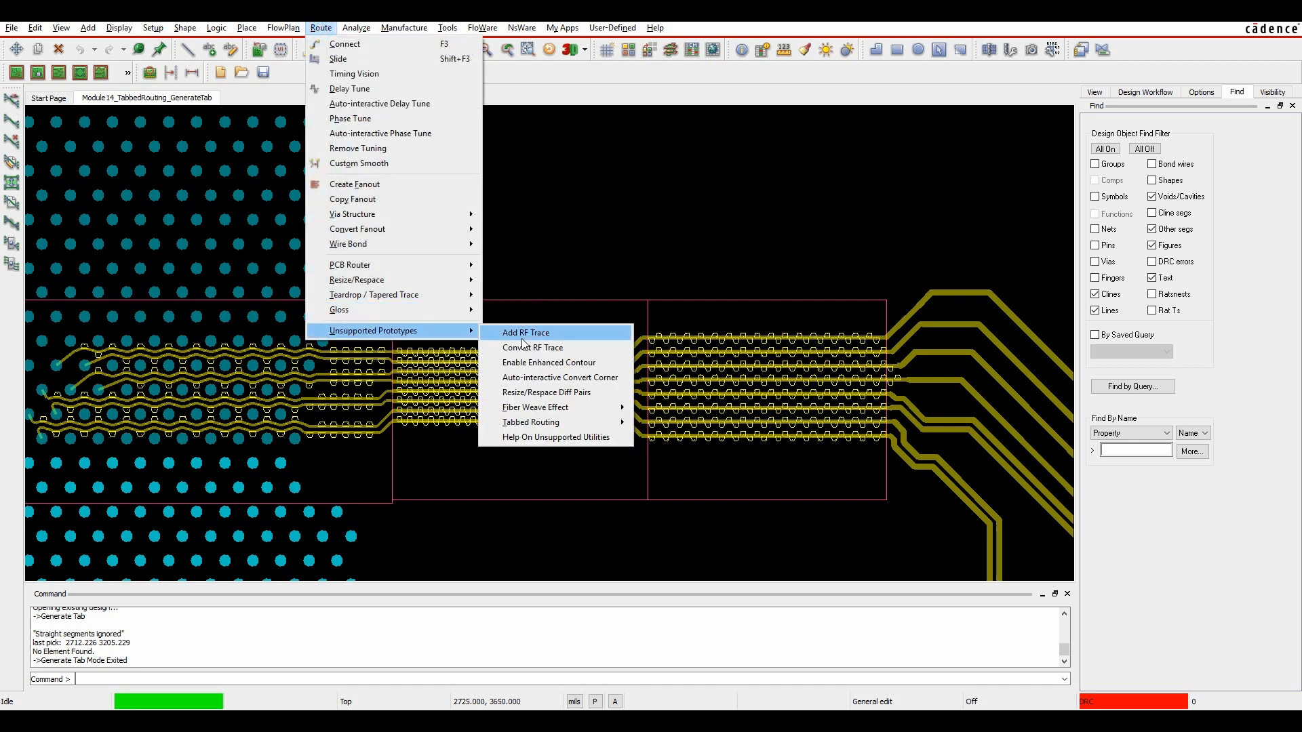
{"action": "mouse_move", "coordinate": [524, 421]}
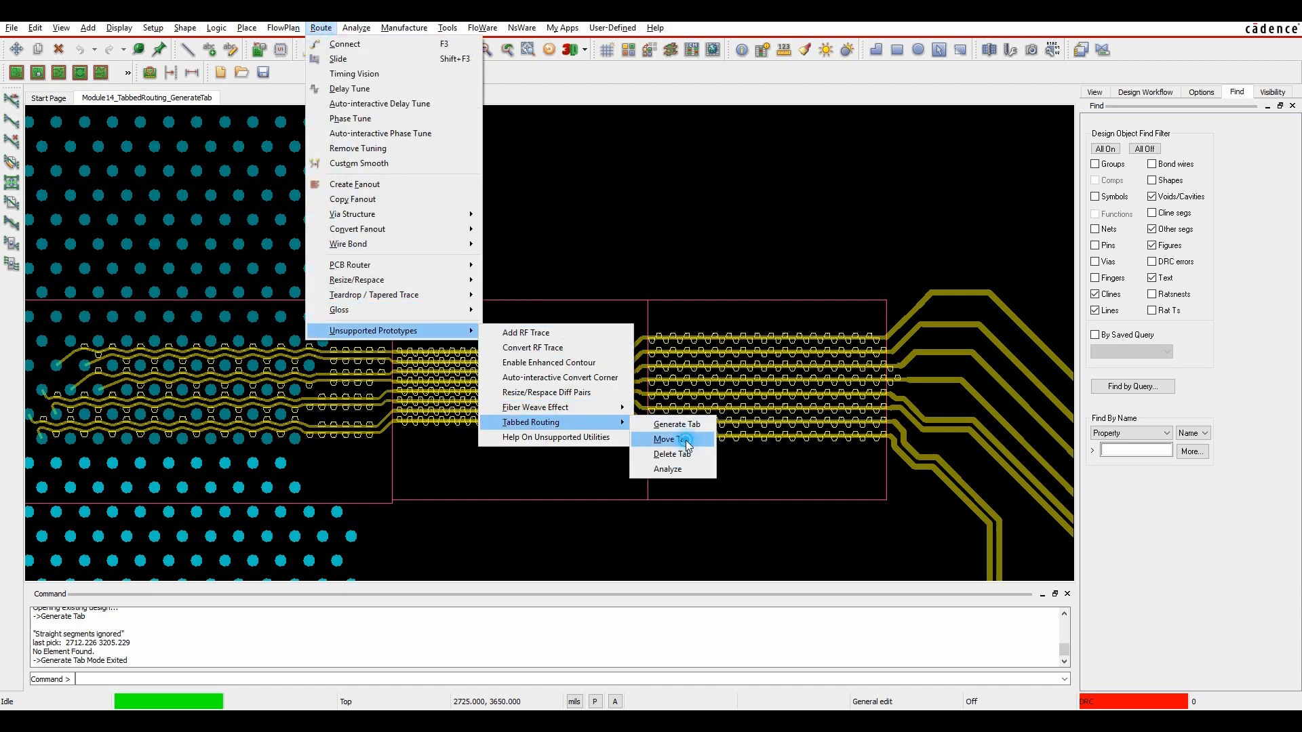
{"action": "left_click", "coordinate": [674, 440]}
{"action": "scroll", "coordinate": [350, 433], "scroll_direction": "up", "scroll_amount": 3}
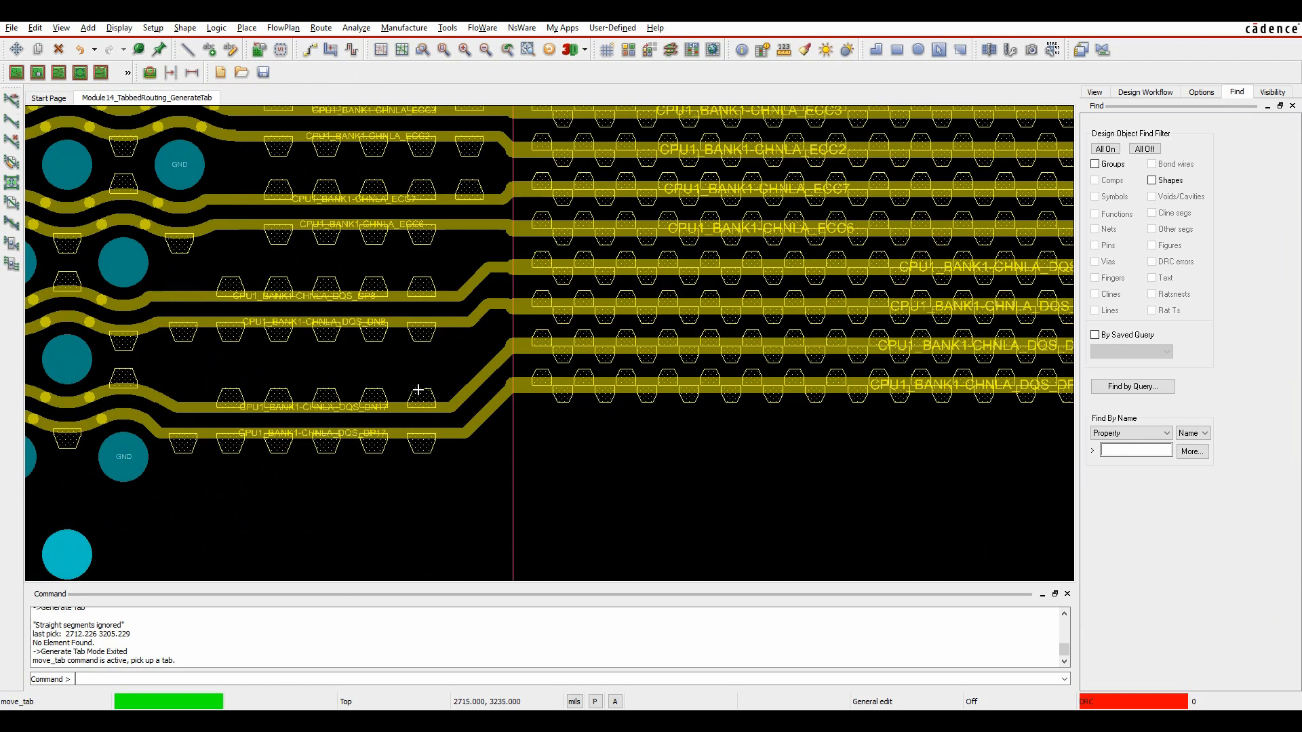
{"action": "left_click", "coordinate": [1151, 180]}
{"action": "left_click", "coordinate": [434, 391]}
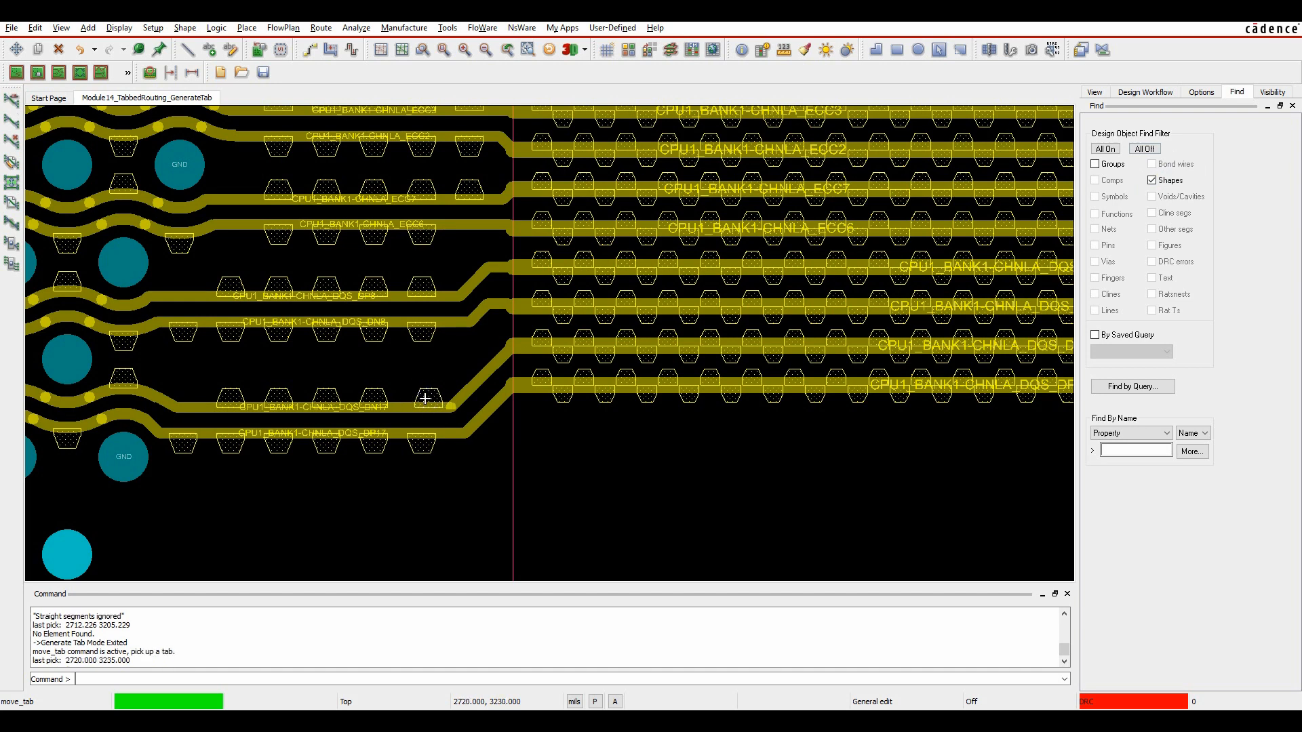
{"action": "left_click", "coordinate": [420, 399]}
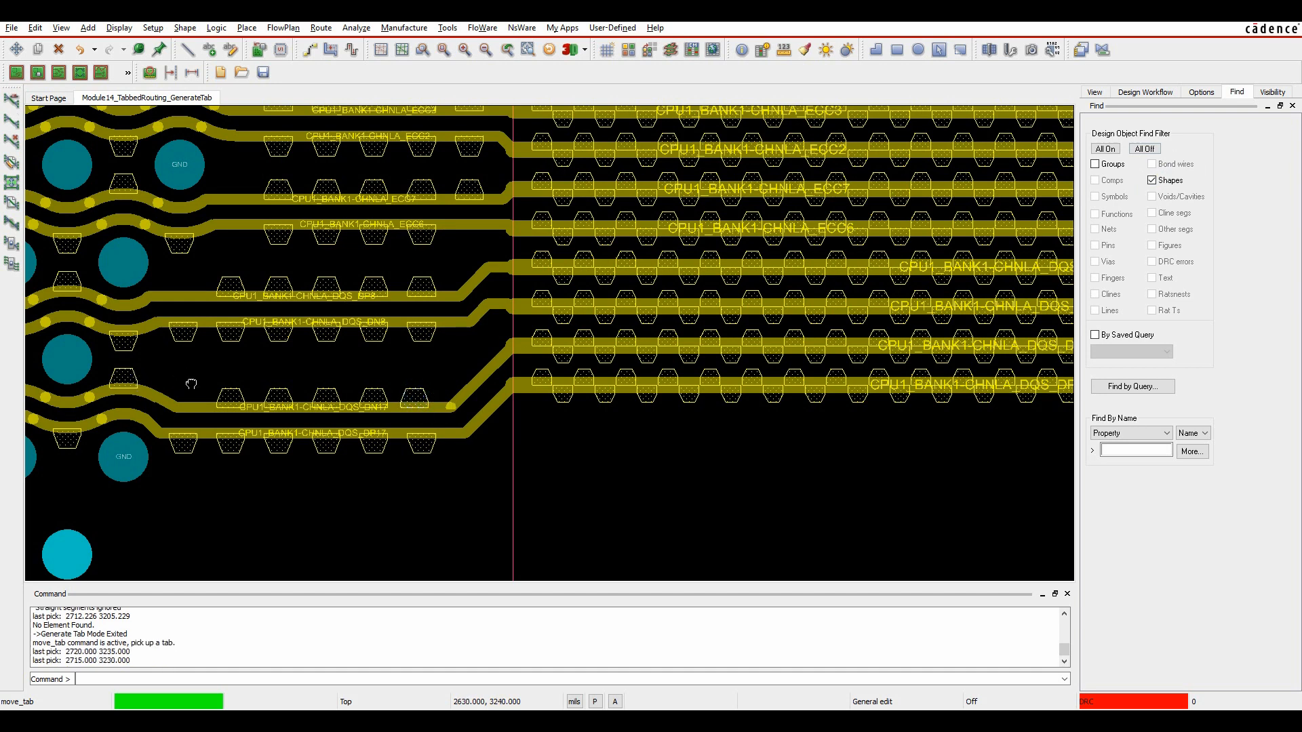
Slide the last arc tab above the CPU1_BANK1-CHNLA_DQS_DN17 trace about 5 mils along the curve toward the straight segments and end the move
{"action": "scroll", "coordinate": [191, 383], "scroll_direction": "up", "scroll_amount": 3}
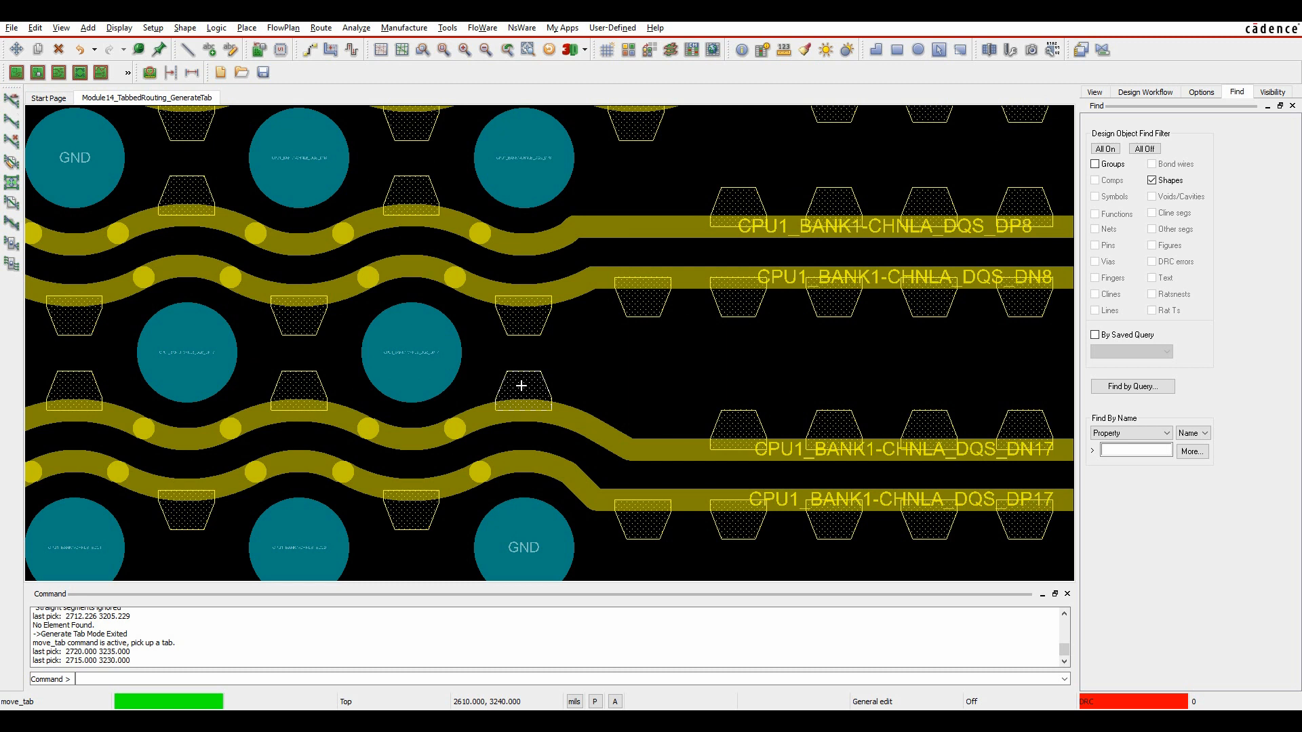
{"action": "left_click", "coordinate": [521, 385]}
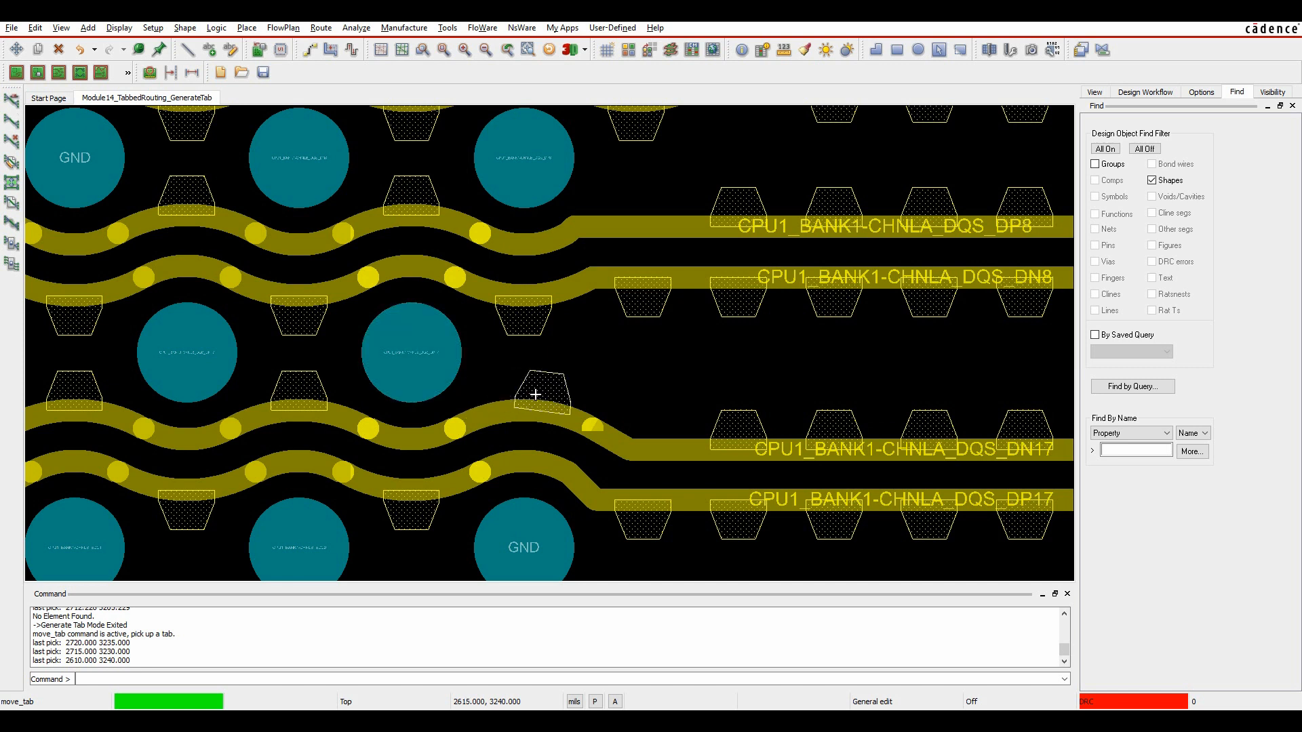
{"action": "left_click", "coordinate": [536, 394]}
{"action": "right_click", "coordinate": [644, 360]}
{"action": "left_click", "coordinate": [668, 378]}
{"action": "left_click", "coordinate": [591, 362]}
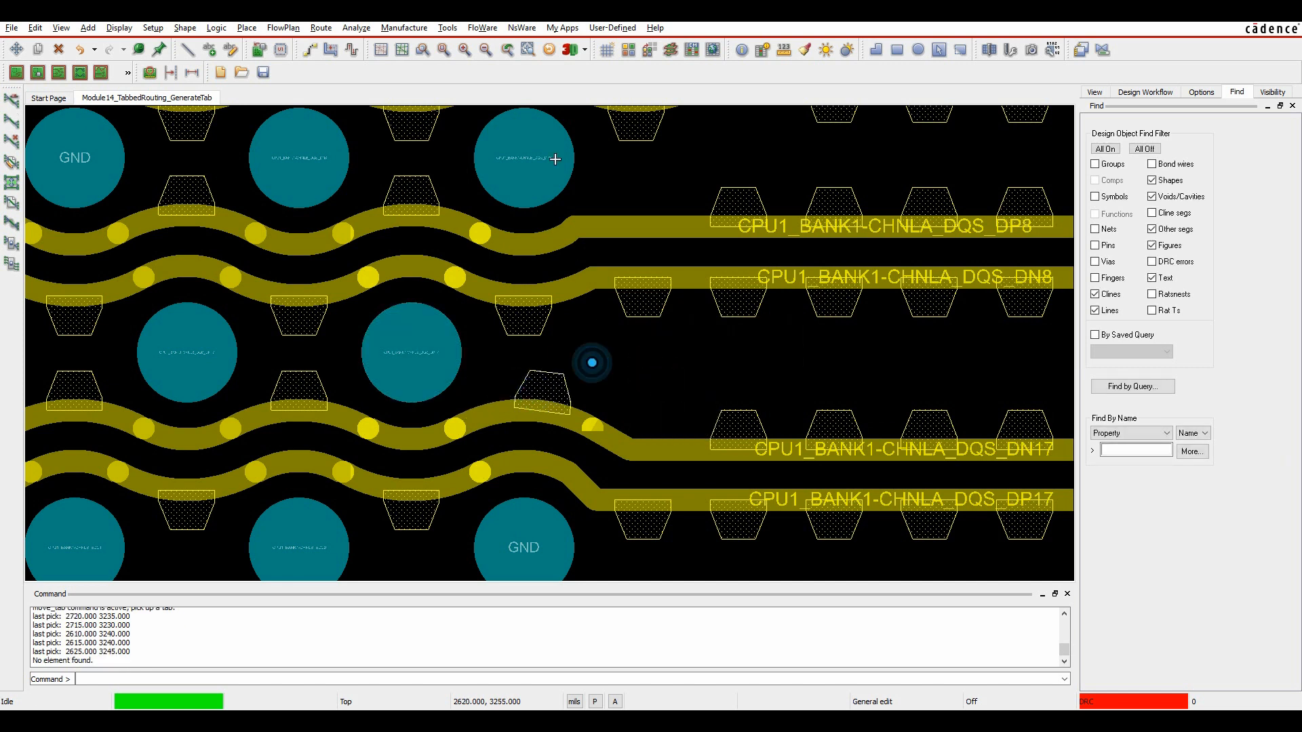
Use Delete Tab to remove the shifted last arc tab above the CPU1_BANK1-CHNLA_DQS_DN17 trace beside the straight segments
{"action": "left_click", "coordinate": [321, 27]}
{"action": "mouse_move", "coordinate": [336, 315]}
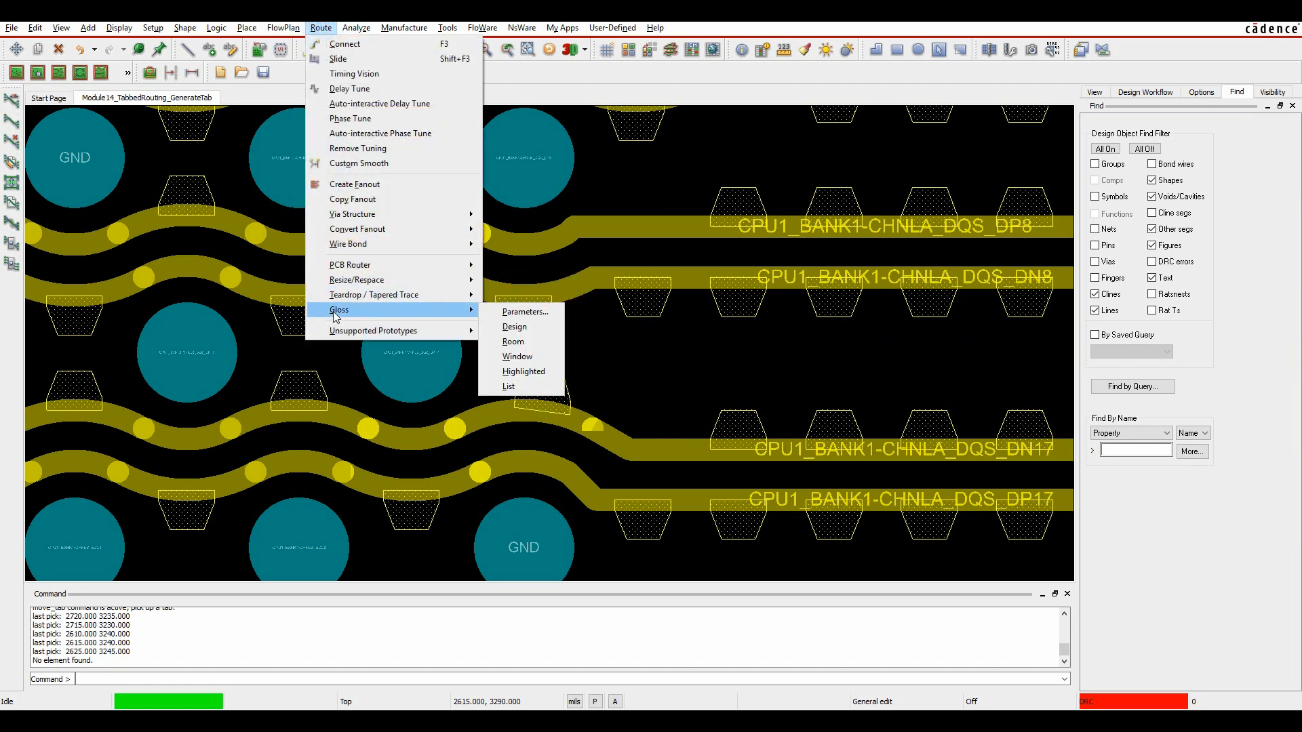
{"action": "mouse_move", "coordinate": [549, 423]}
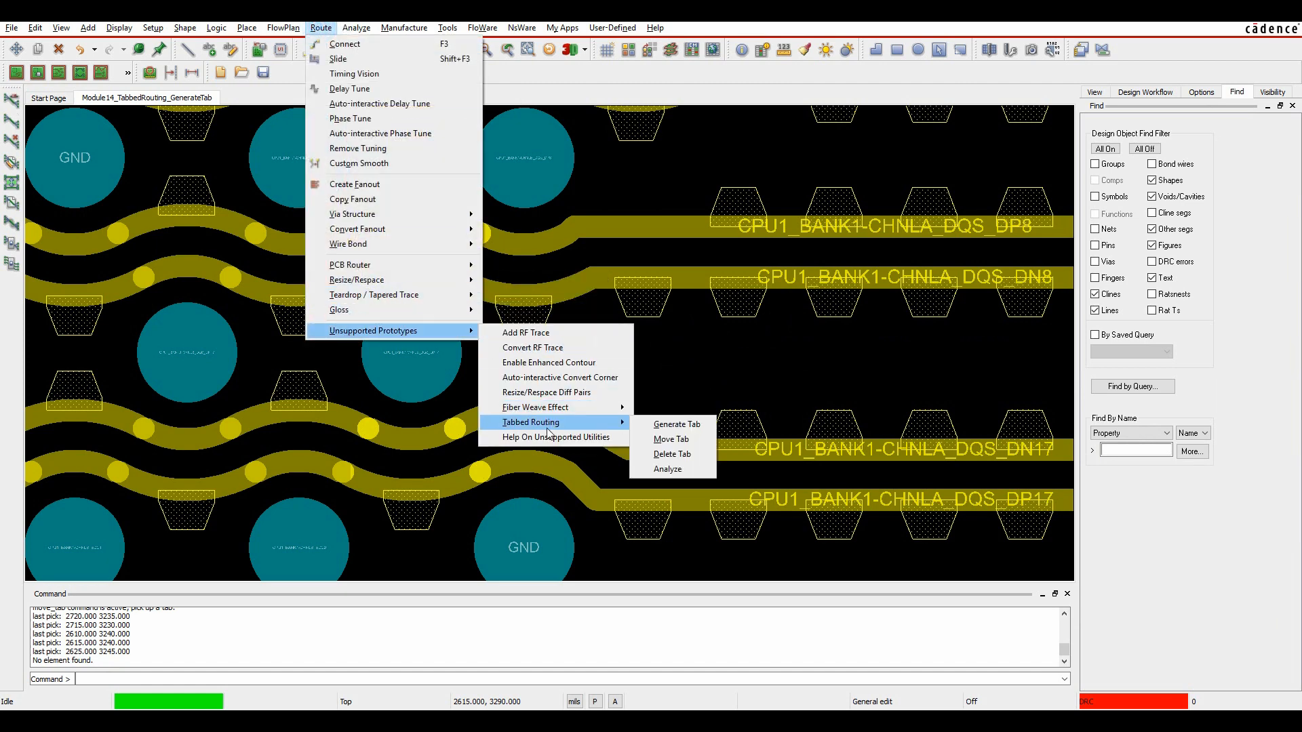
{"action": "left_click", "coordinate": [698, 461]}
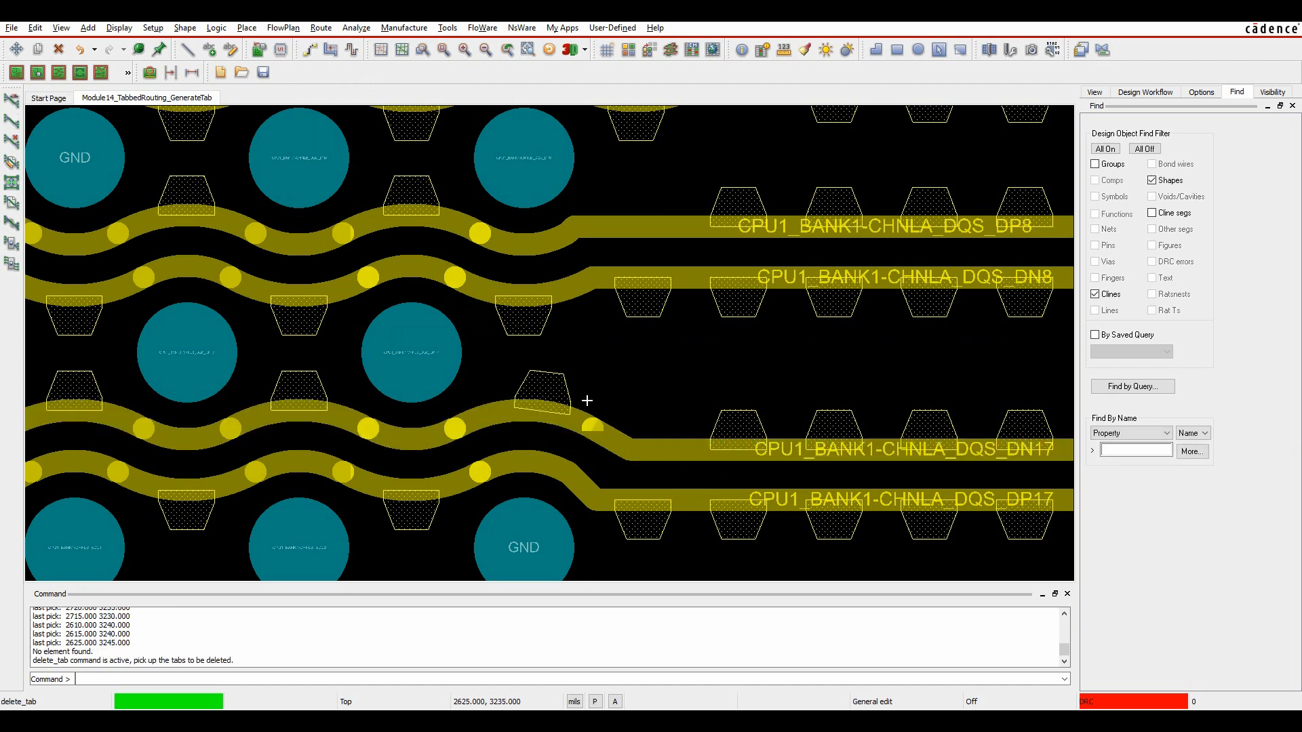
{"action": "left_click", "coordinate": [547, 387]}
{"action": "left_click", "coordinate": [547, 387]}
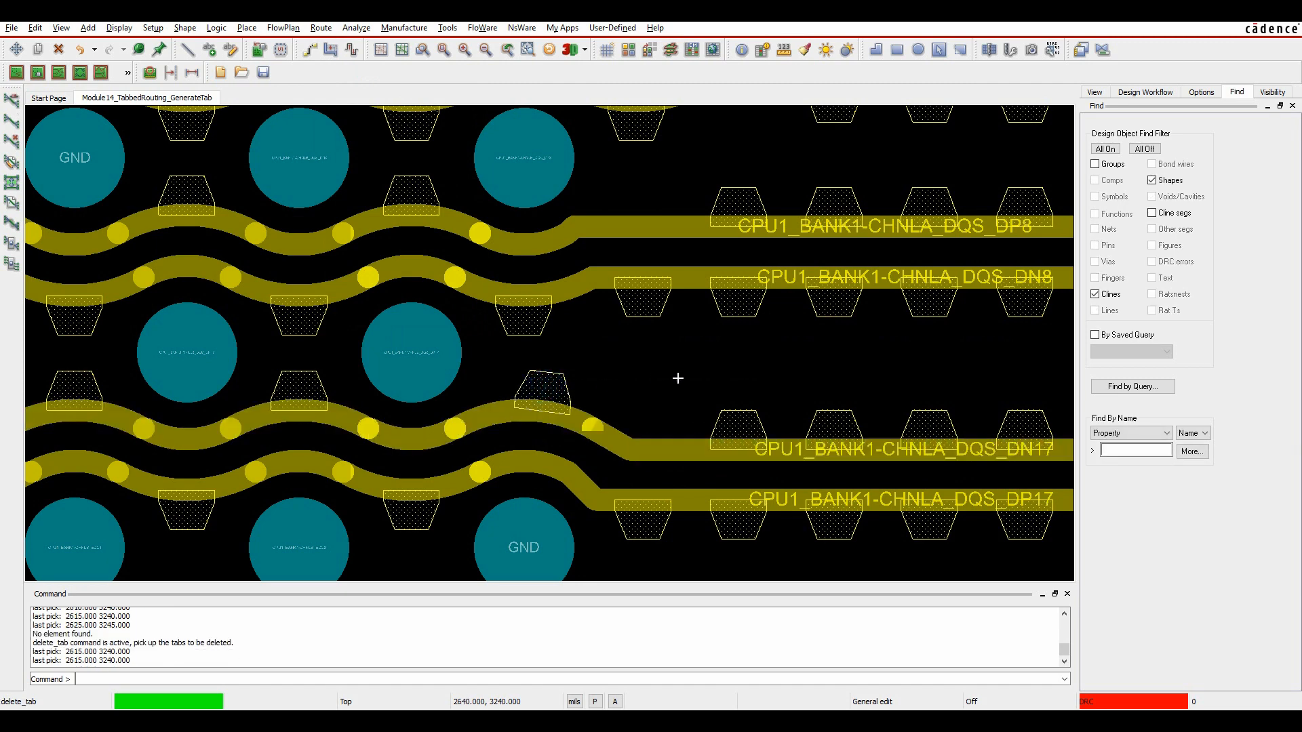
{"action": "left_click", "coordinate": [730, 382]}
Delete the last tab on the CPU1_BANK1-CHNLA_ECC7 trace just before the middle region boundary
{"action": "middle_click_drag", "start_coordinate": [973, 387], "coordinate": [500, 384]}
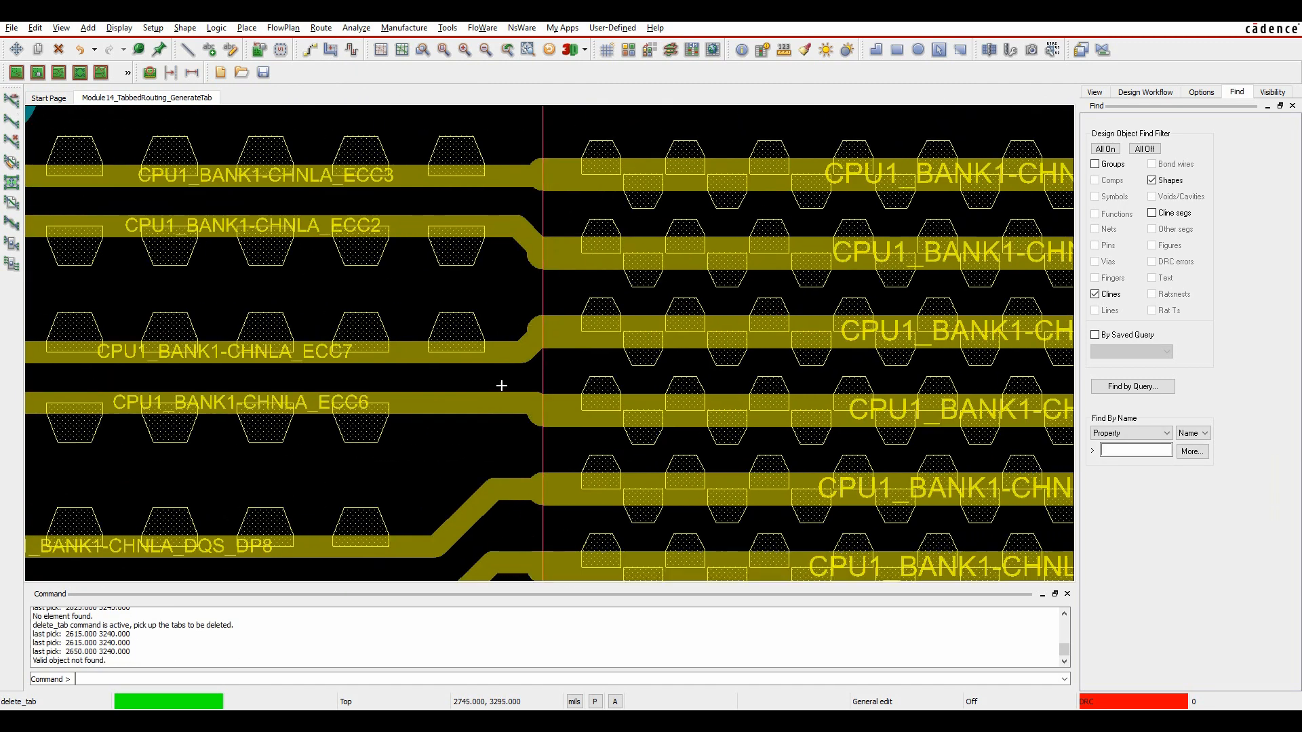
{"action": "left_click", "coordinate": [451, 335]}
{"action": "left_click", "coordinate": [451, 448]}
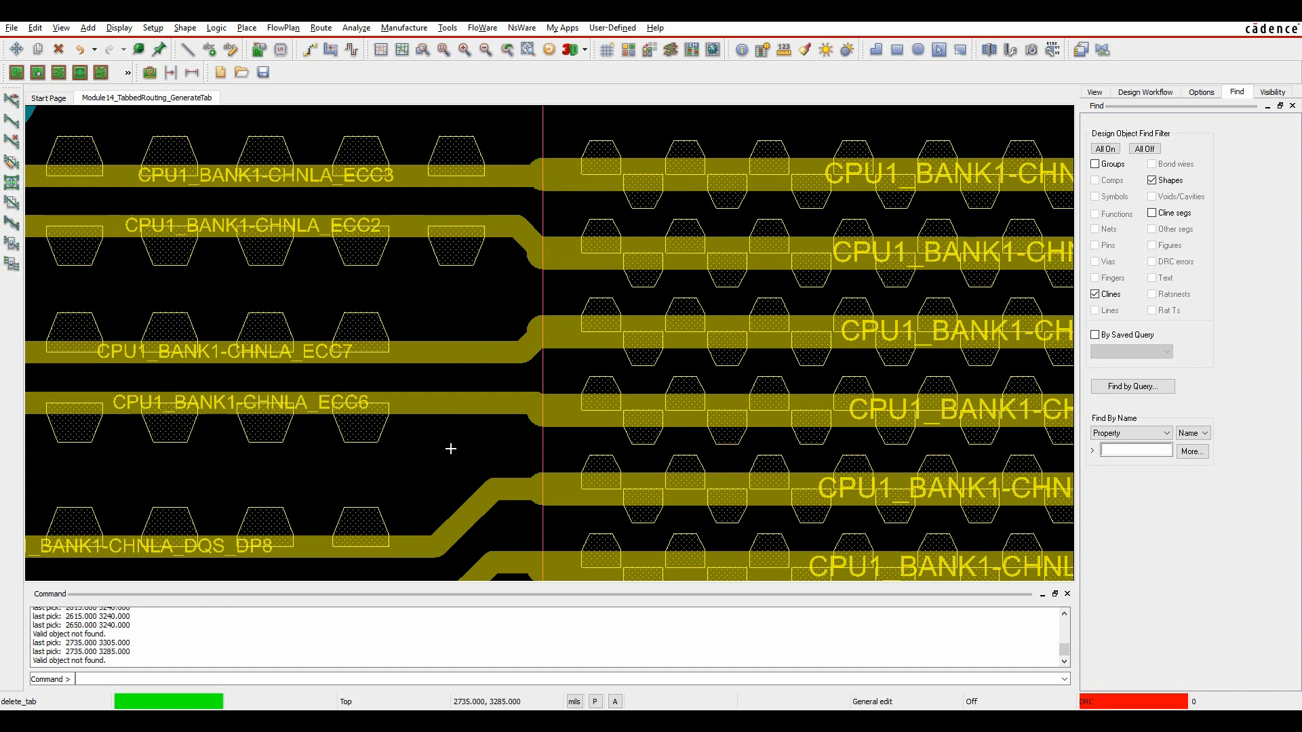
Open the Tabbed Routing analysis and clear all nets from its results
{"action": "scroll", "coordinate": [451, 448], "scroll_direction": "down", "scroll_amount": 2}
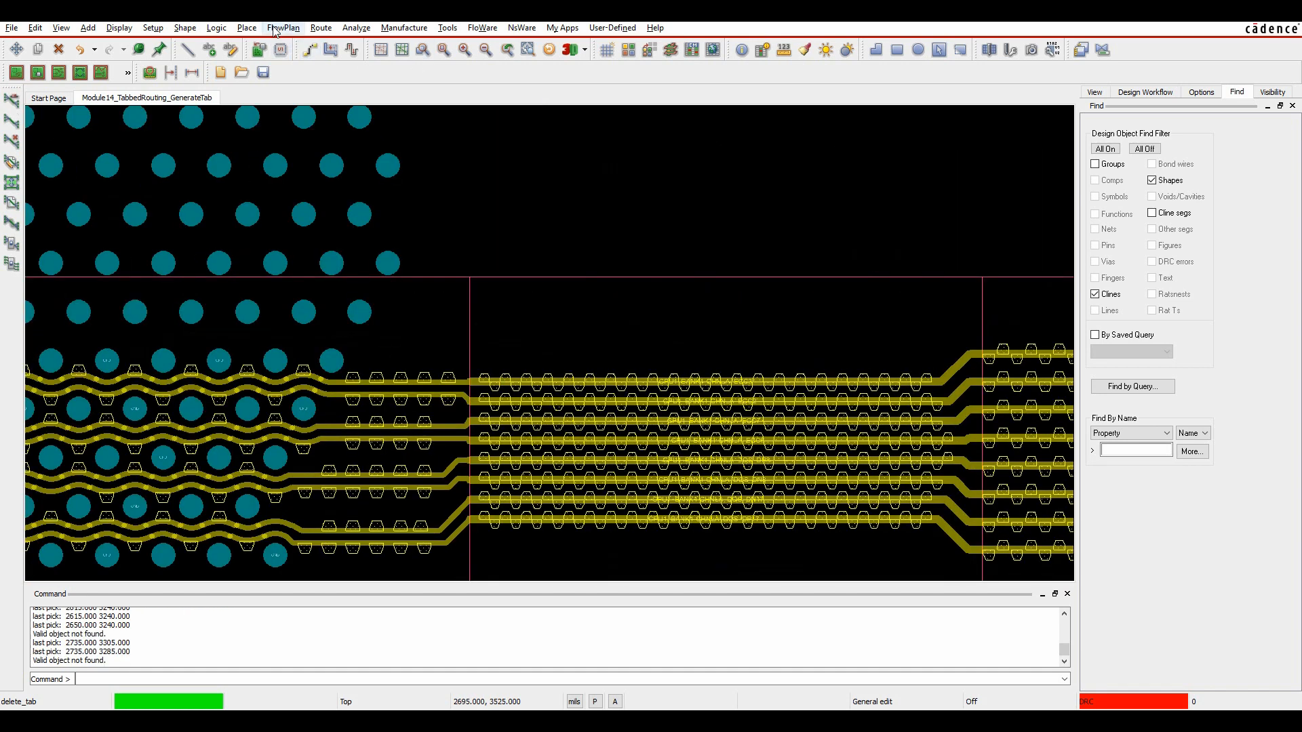
{"action": "left_click", "coordinate": [321, 27]}
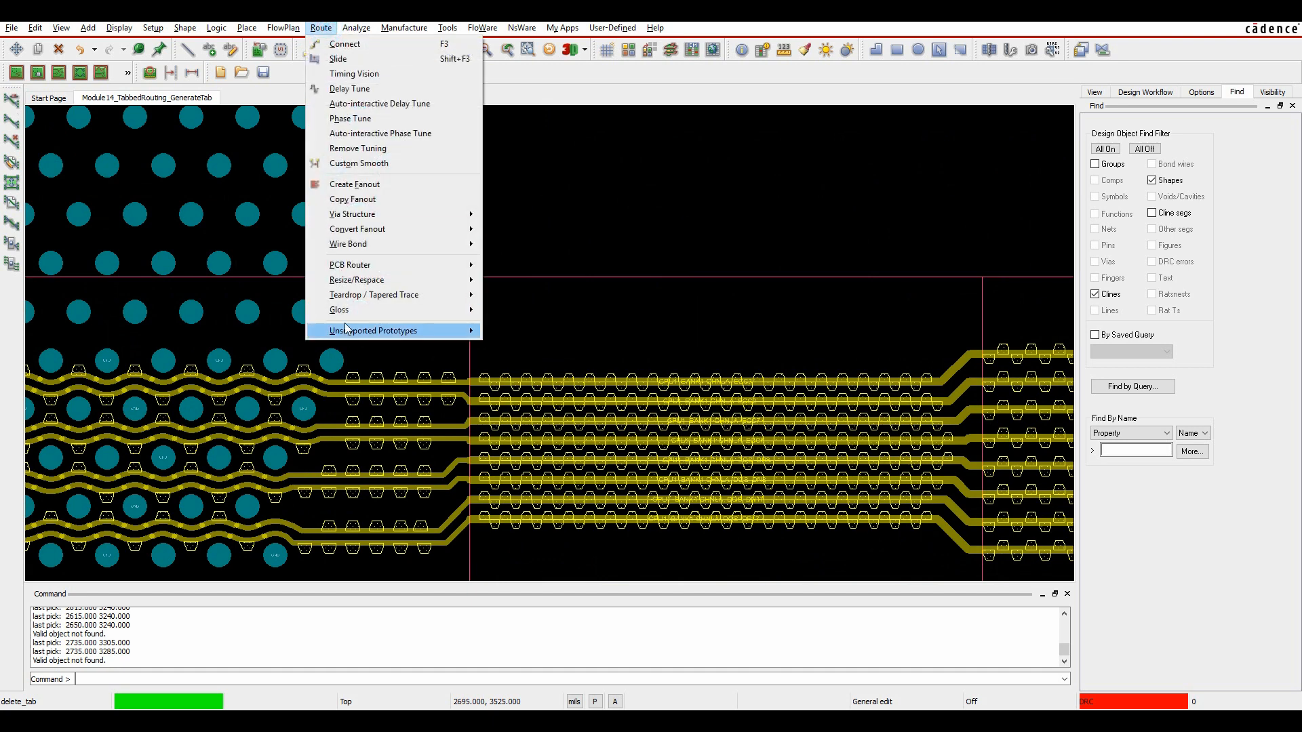
{"action": "mouse_move", "coordinate": [346, 330]}
{"action": "mouse_move", "coordinate": [526, 423]}
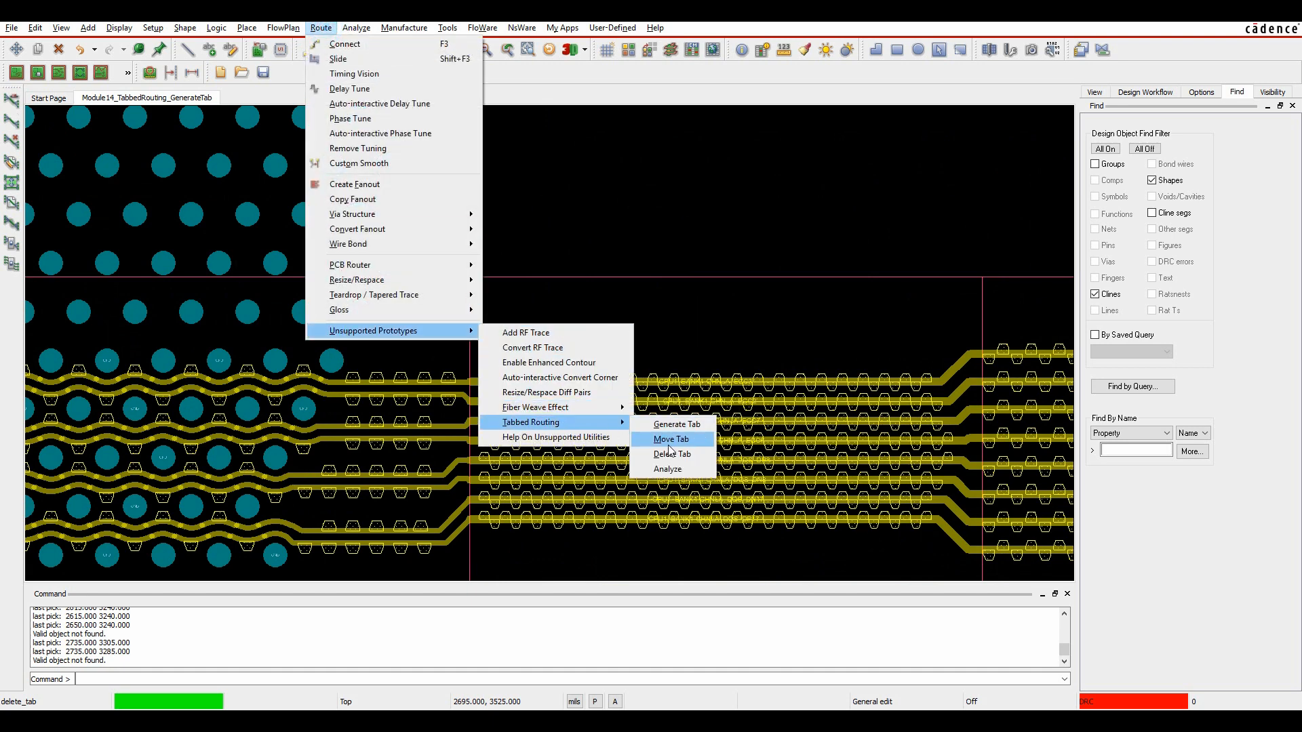
{"action": "left_click", "coordinate": [667, 469]}
{"action": "left_click", "coordinate": [787, 415]}
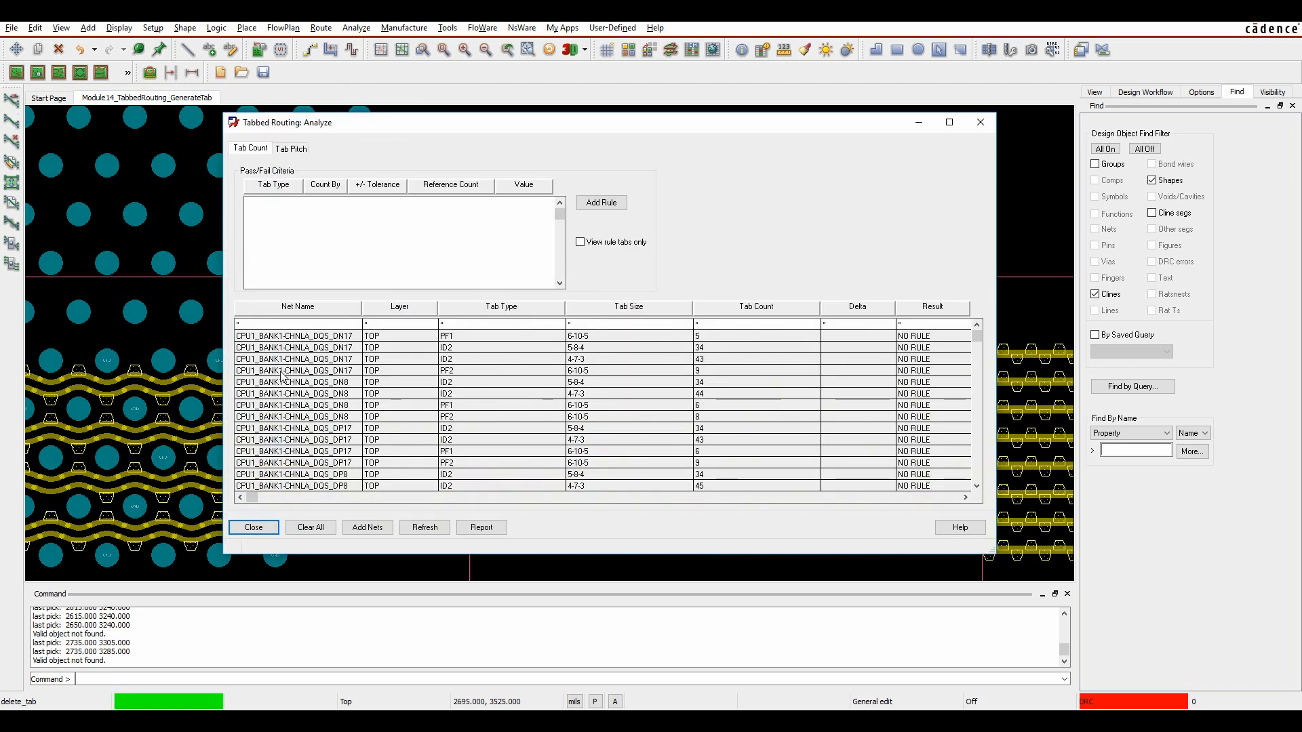
{"action": "left_click", "coordinate": [311, 527]}
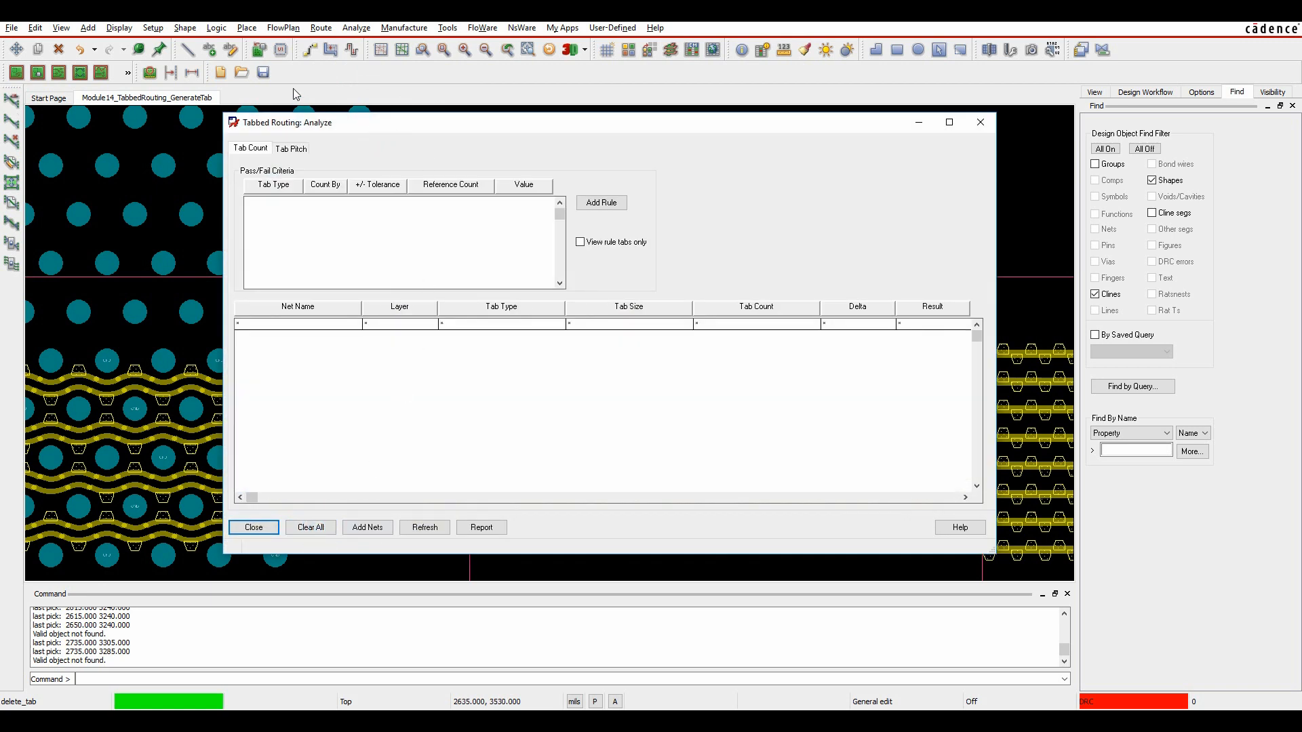
Add the memory bus nets to the analysis by window-selecting their traces across the middle region
{"action": "scroll", "coordinate": [72, 435], "scroll_direction": "down", "scroll_amount": 2}
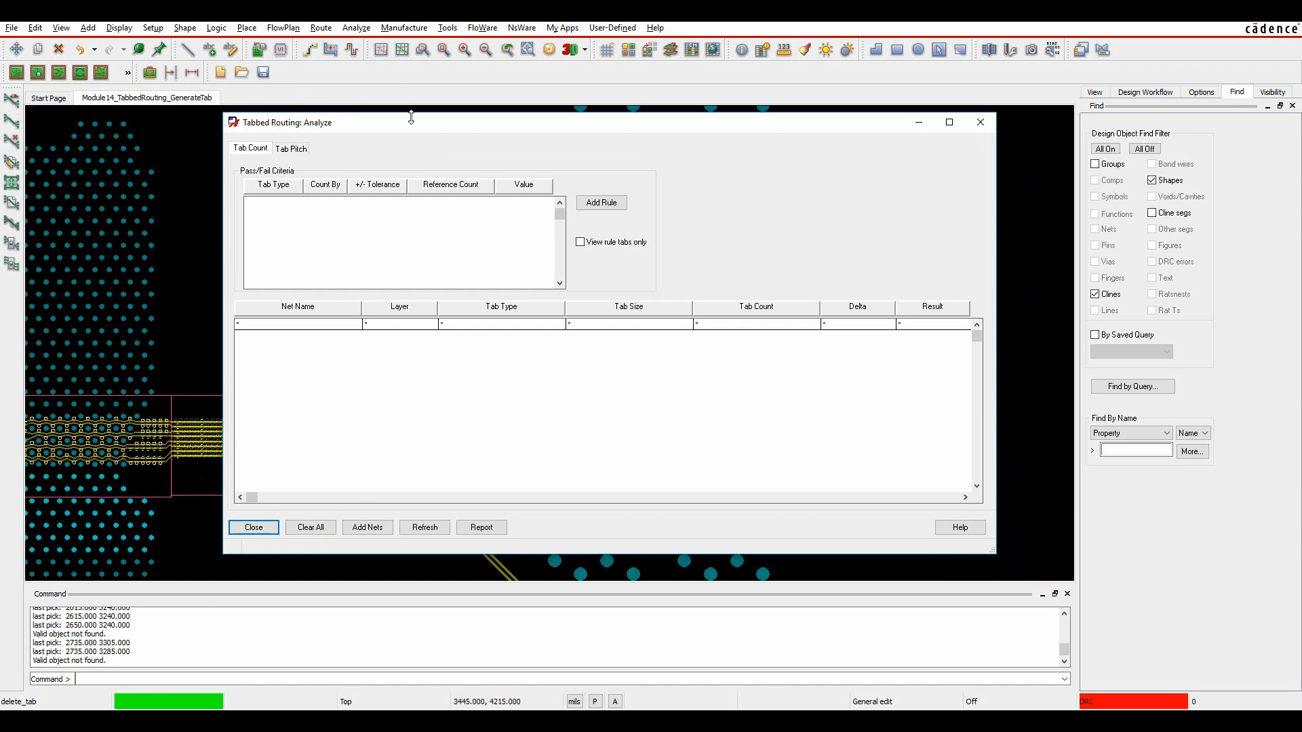
{"action": "left_click_drag", "start_coordinate": [410, 118], "coordinate": [817, 107]}
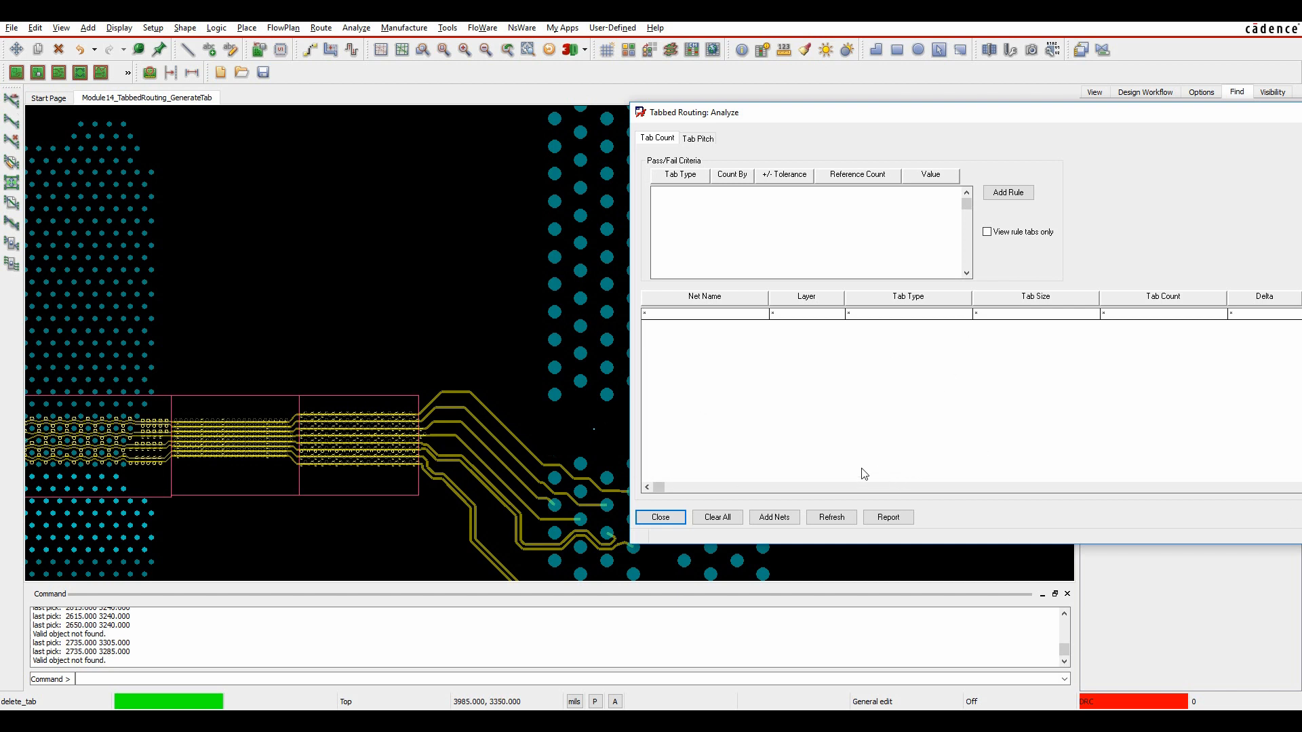
{"action": "left_click", "coordinate": [773, 519]}
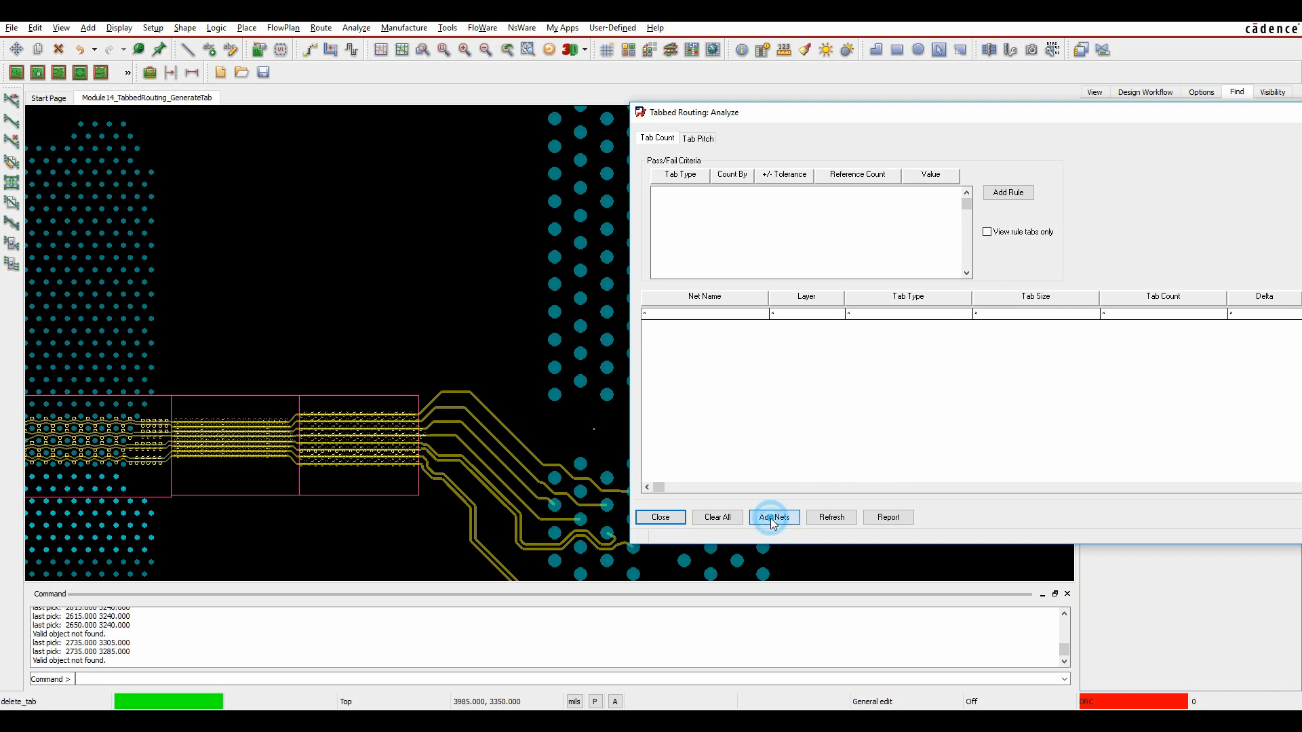
{"action": "left_click", "coordinate": [200, 463]}
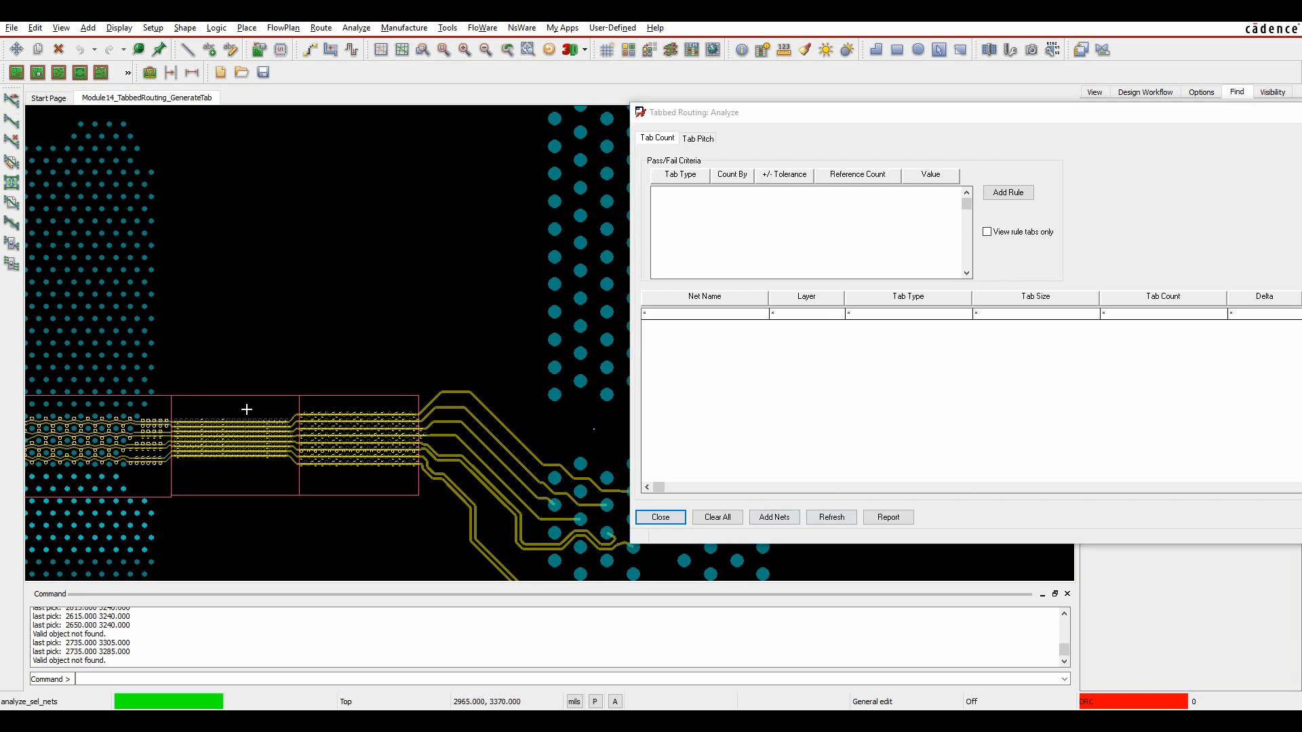
{"action": "left_click", "coordinate": [774, 517]}
{"action": "left_click", "coordinate": [224, 471]}
{"action": "left_click_drag", "start_coordinate": [911, 119], "coordinate": [829, 125]}
{"action": "left_click", "coordinate": [1094, 231]}
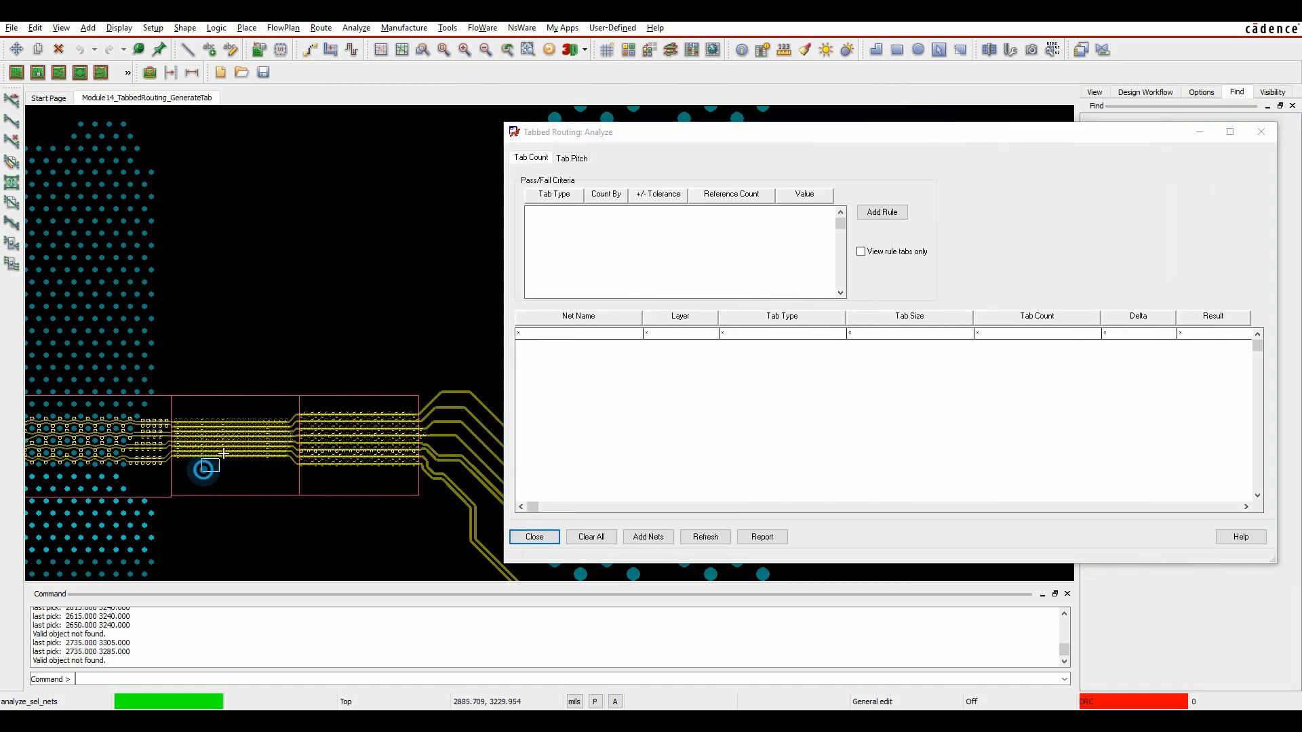
{"action": "left_click", "coordinate": [255, 408]}
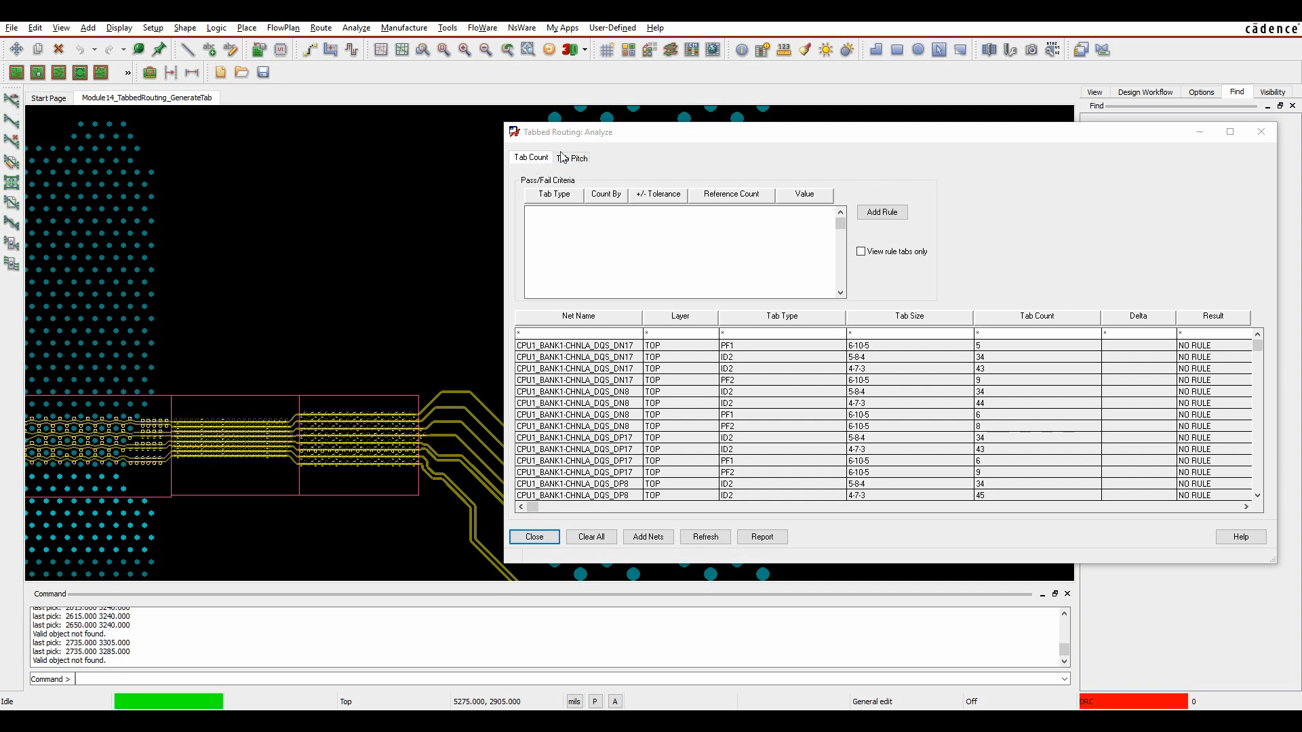
Add a tab count rule combining PF1 and PF2, counted by Type with tolerance 2 against the lowest count, and review its results
{"action": "left_click", "coordinate": [882, 212]}
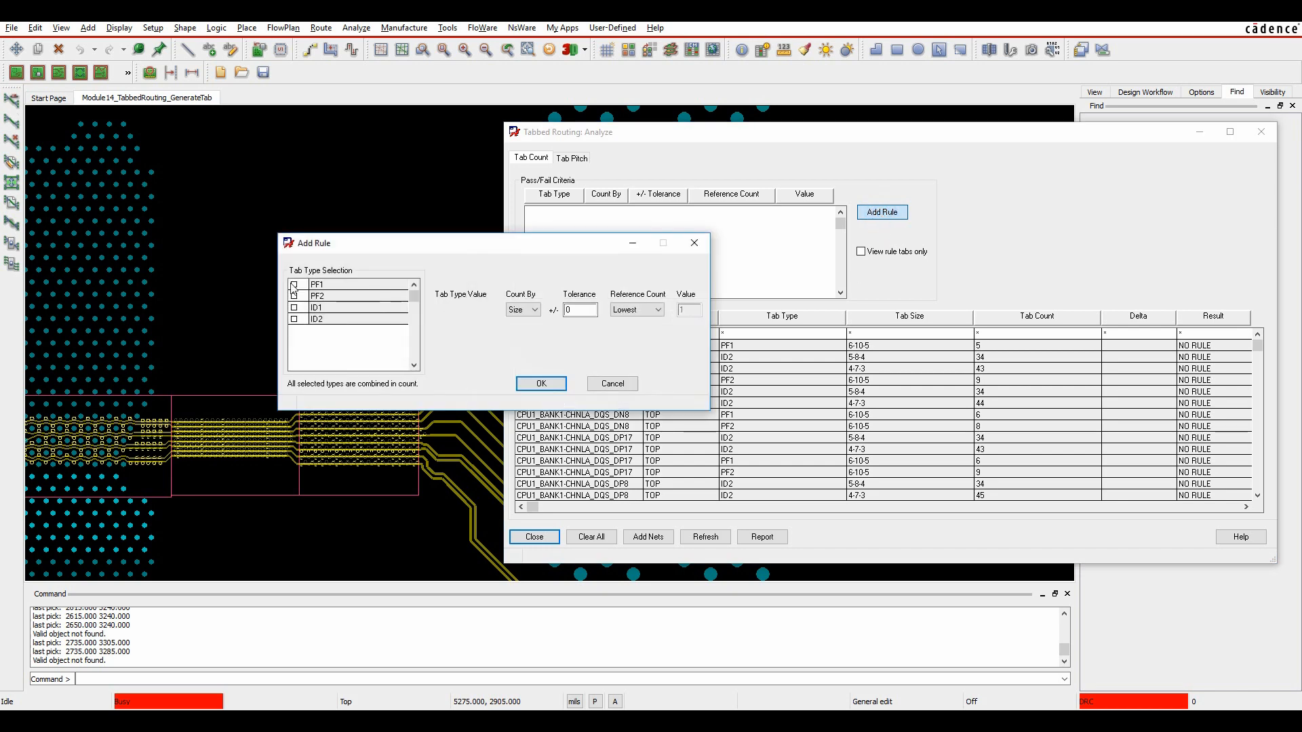
{"action": "left_click", "coordinate": [293, 285]}
{"action": "left_click", "coordinate": [293, 295]}
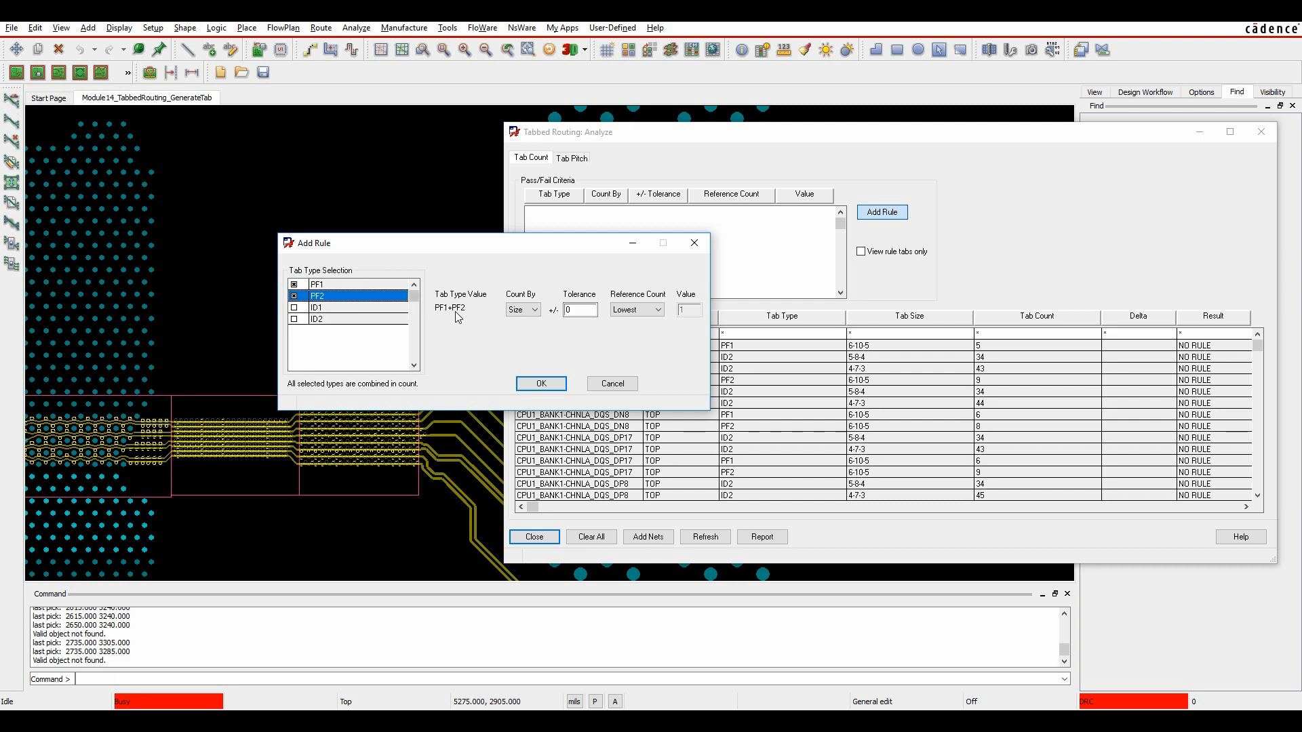
{"action": "left_click", "coordinate": [530, 311]}
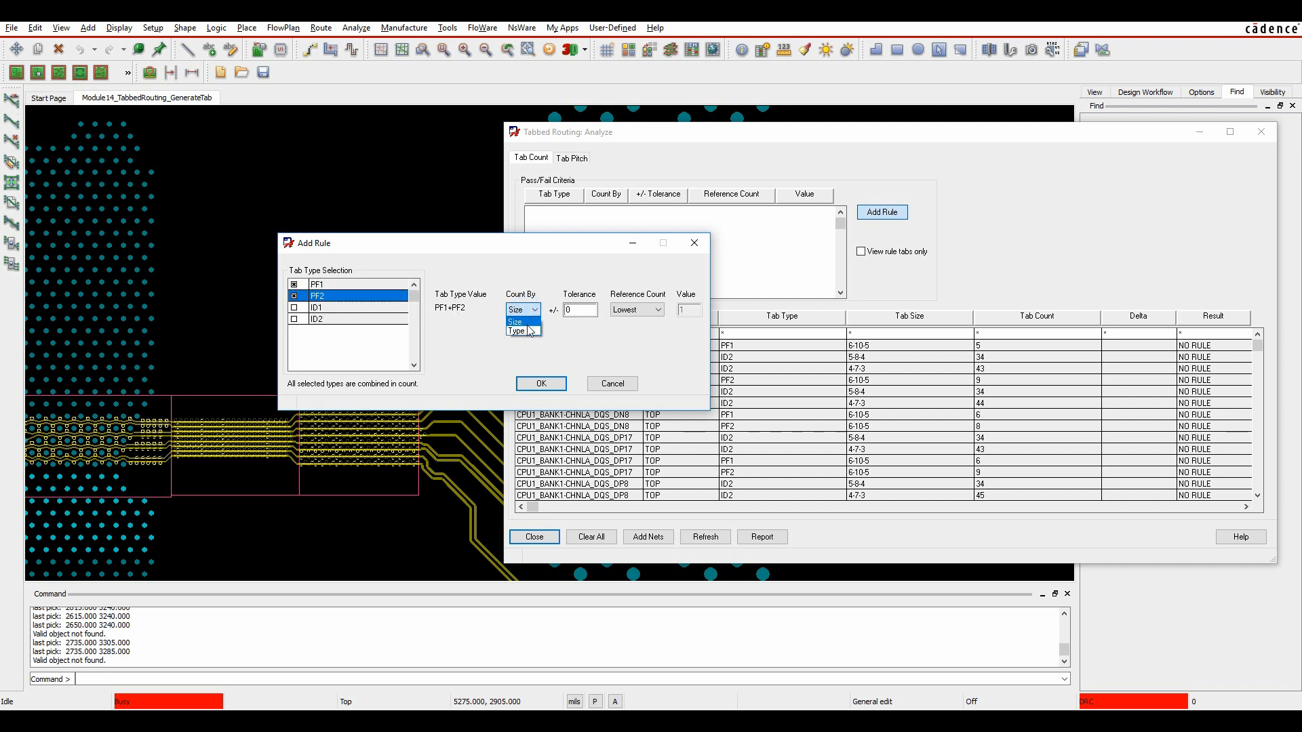
{"action": "left_click", "coordinate": [530, 331]}
{"action": "double_click", "coordinate": [573, 310]}
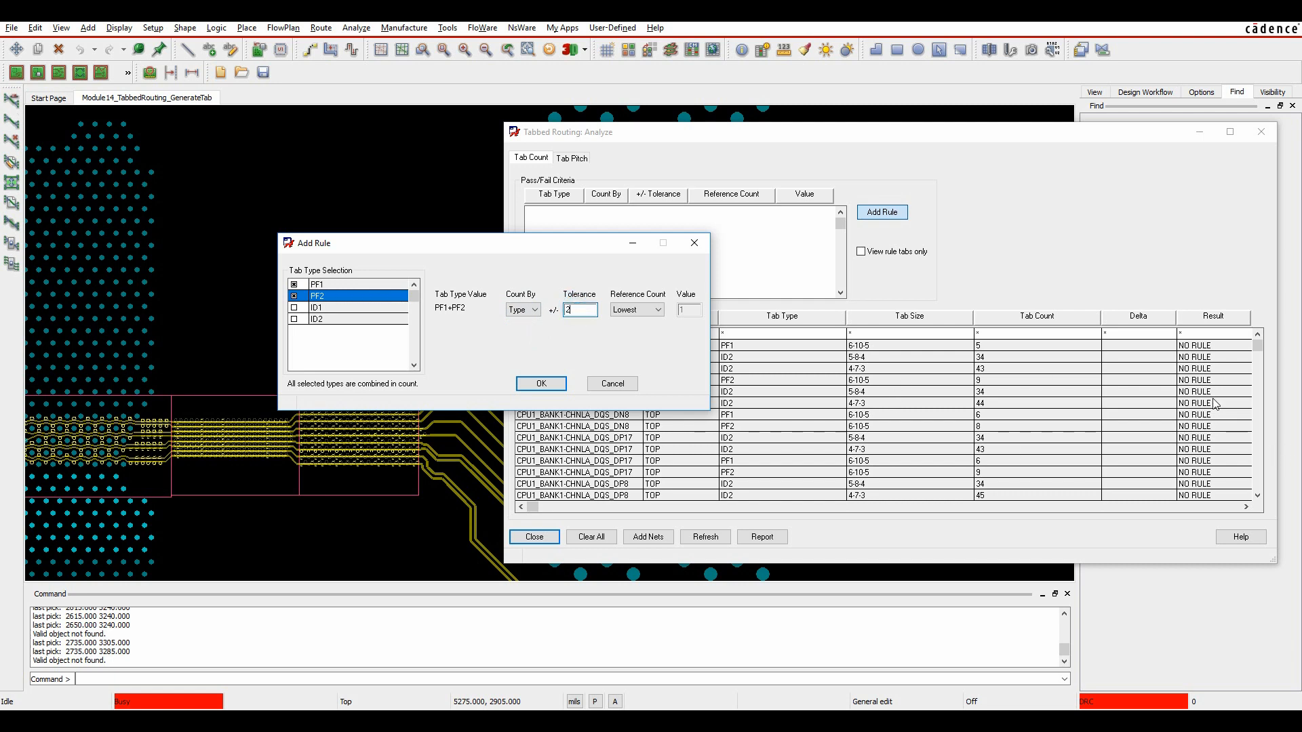
{"action": "left_click", "coordinate": [540, 384]}
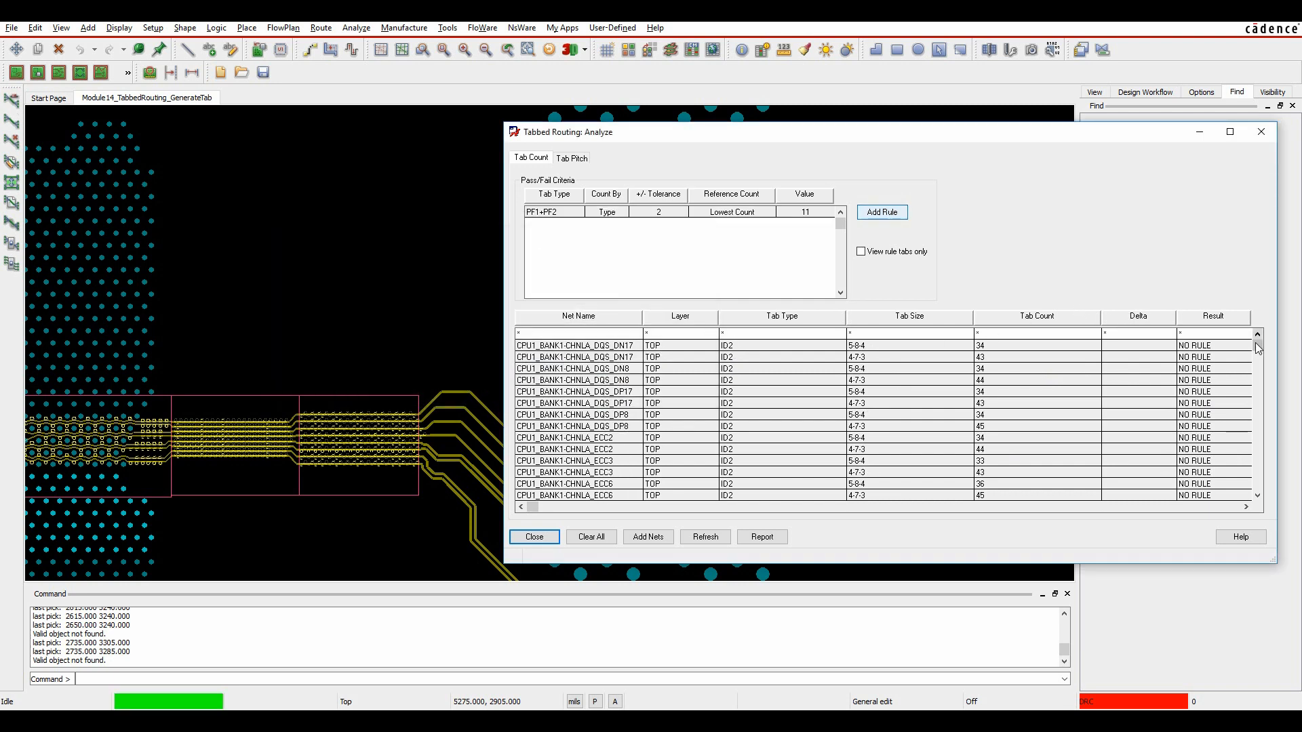
{"action": "left_click_drag", "start_coordinate": [1258, 345], "coordinate": [1259, 505]}
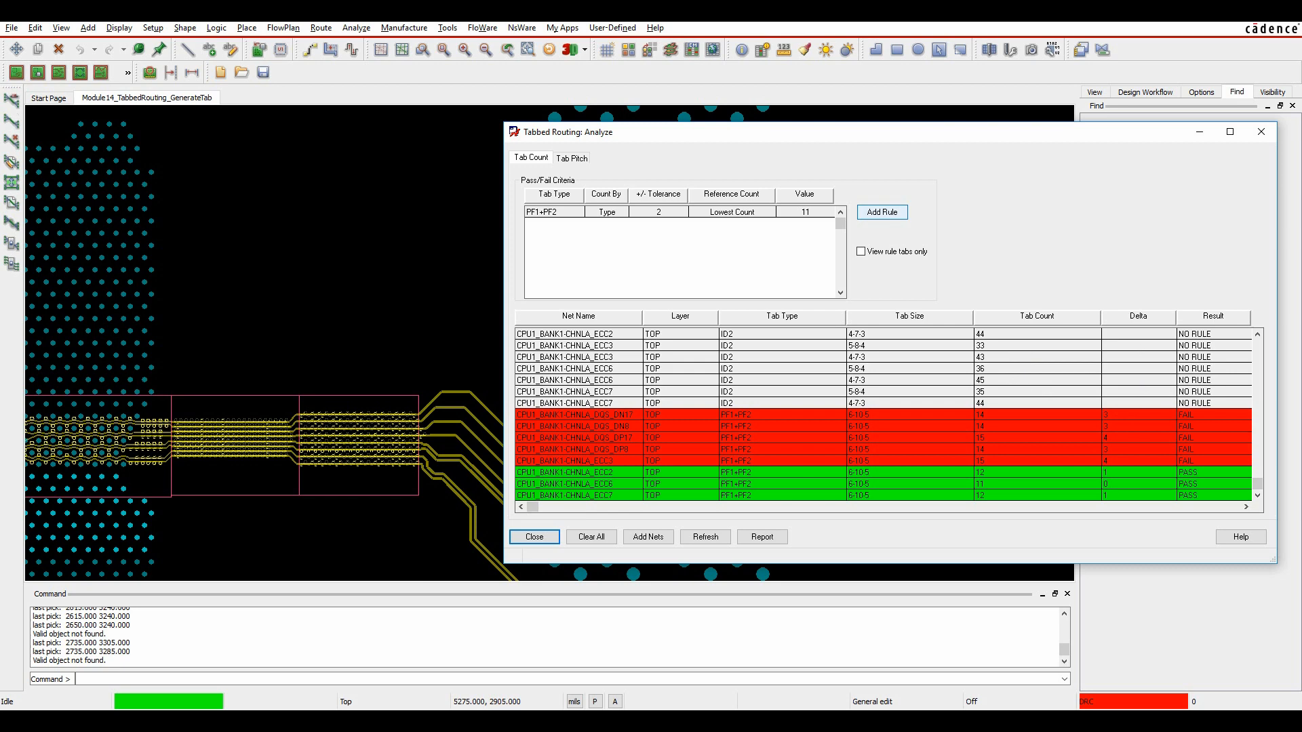
Add a tab count rule for ID2, counted by Size with tolerance 1 against the lowest count
{"action": "left_click", "coordinate": [891, 217]}
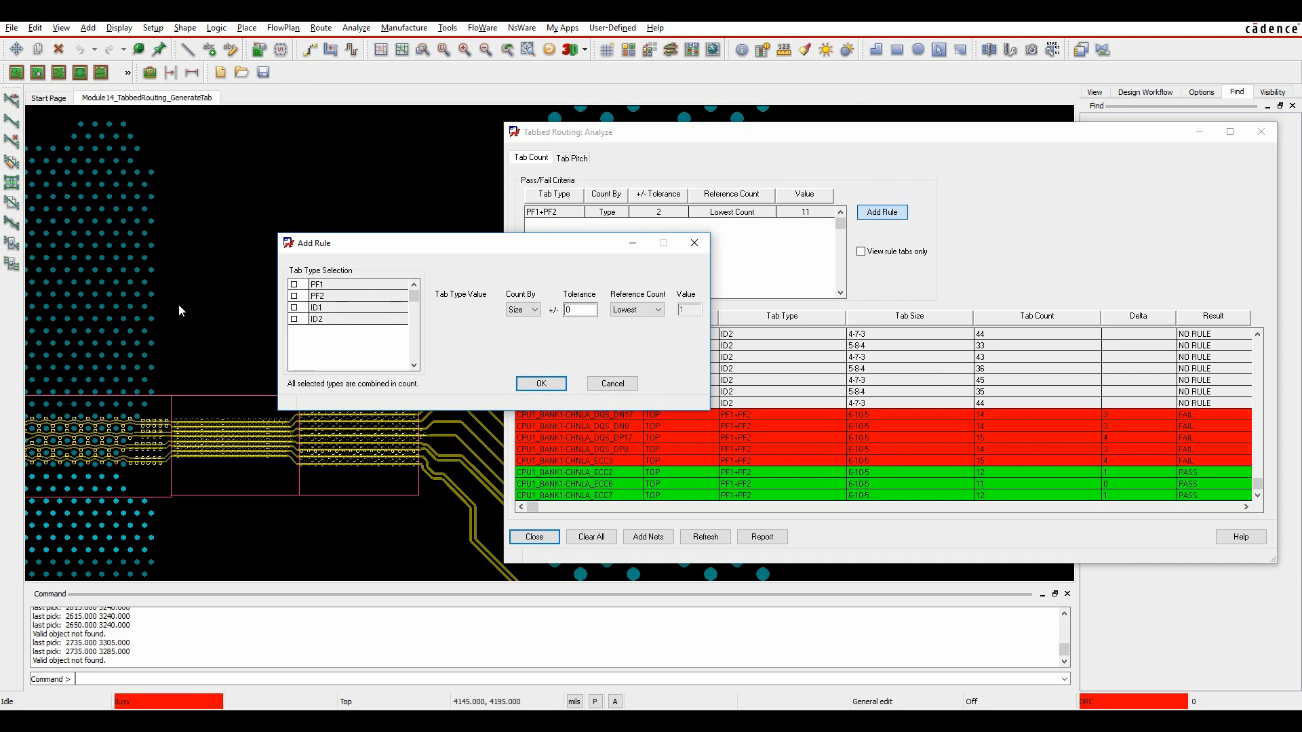
{"action": "left_click", "coordinate": [294, 320]}
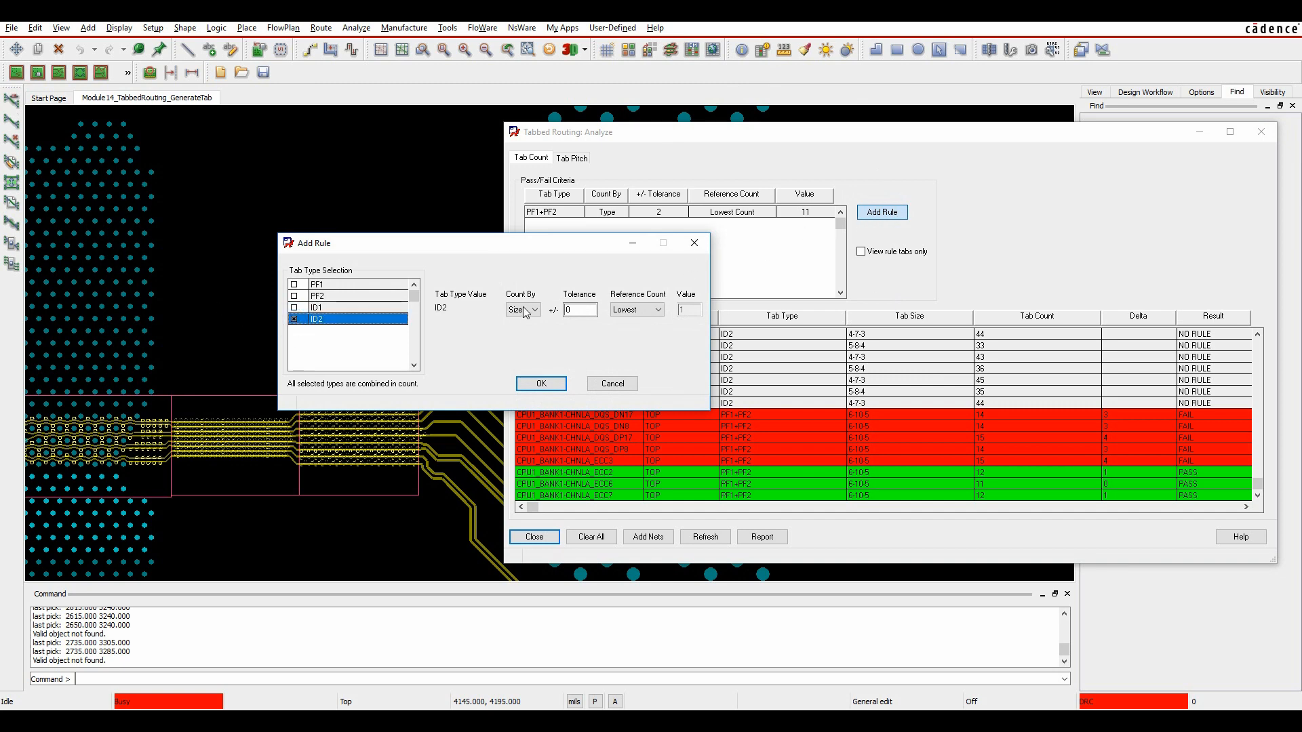
{"action": "key", "text": "Tab"}
{"action": "type", "text": "1"}
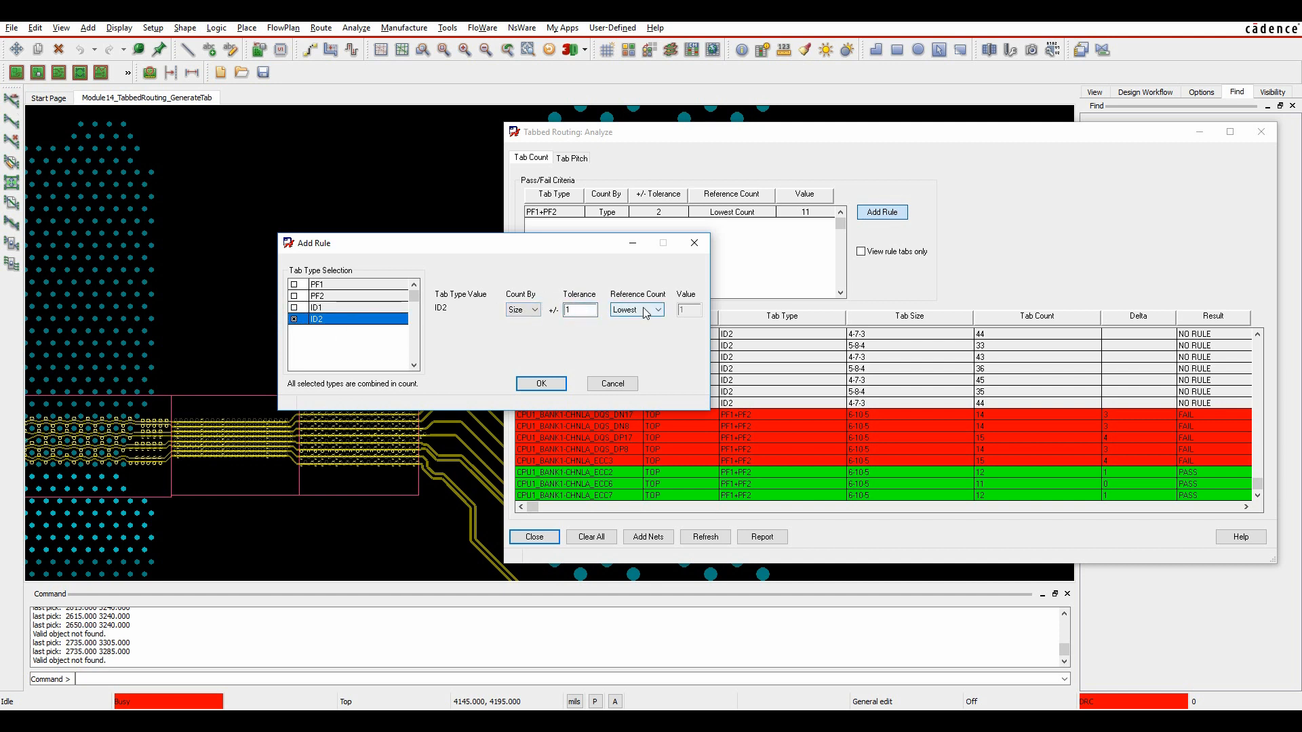
{"action": "left_click", "coordinate": [541, 383]}
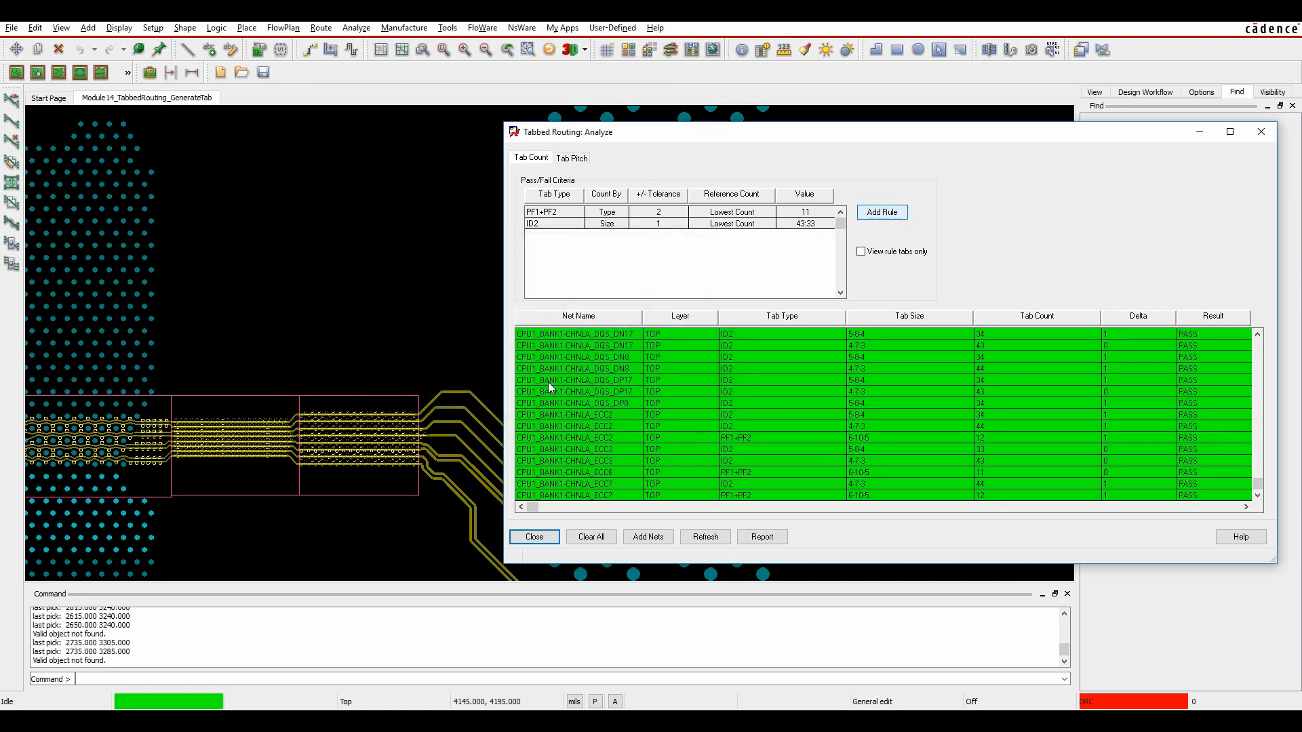
Sort the tab count results by Result in ascending order and go to the start of the list
{"action": "left_click_drag", "start_coordinate": [1258, 483], "coordinate": [1252, 526]}
{"action": "right_click", "coordinate": [1204, 318]}
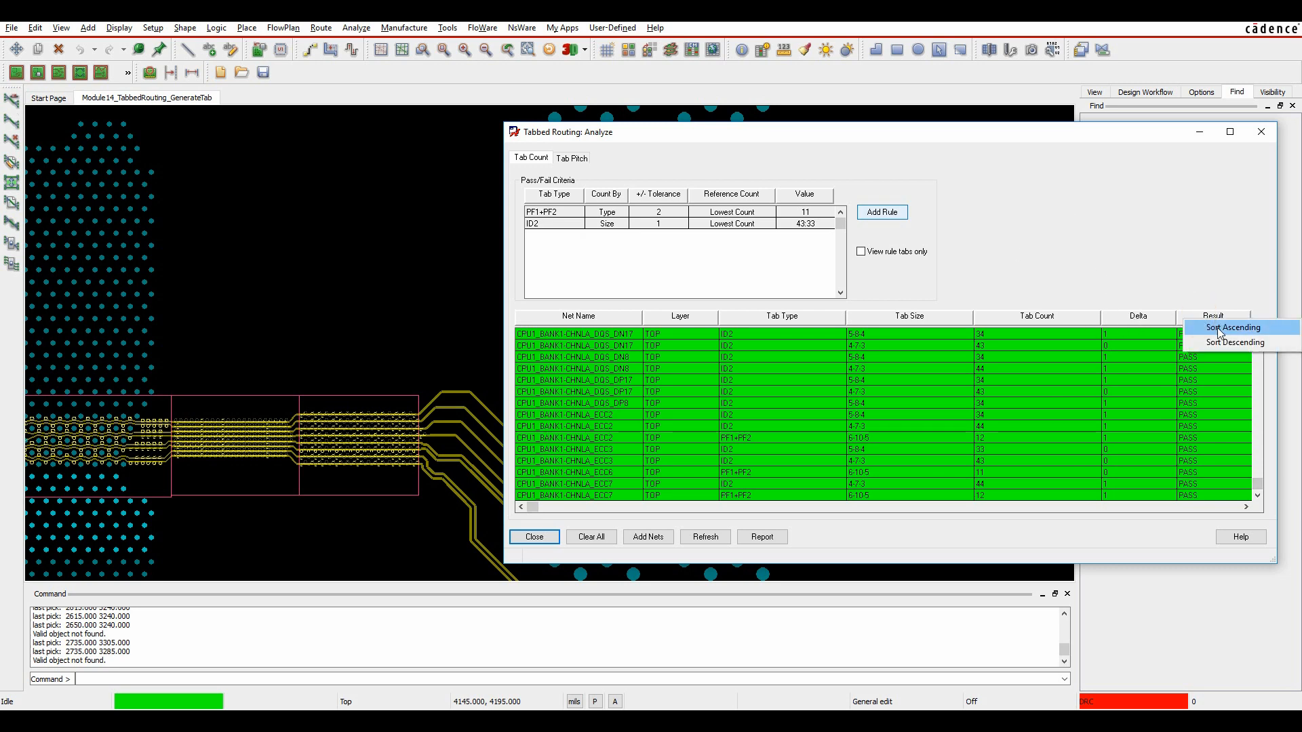
{"action": "left_click", "coordinate": [1232, 327]}
{"action": "left_click_drag", "start_coordinate": [1256, 484], "coordinate": [1274, 338]}
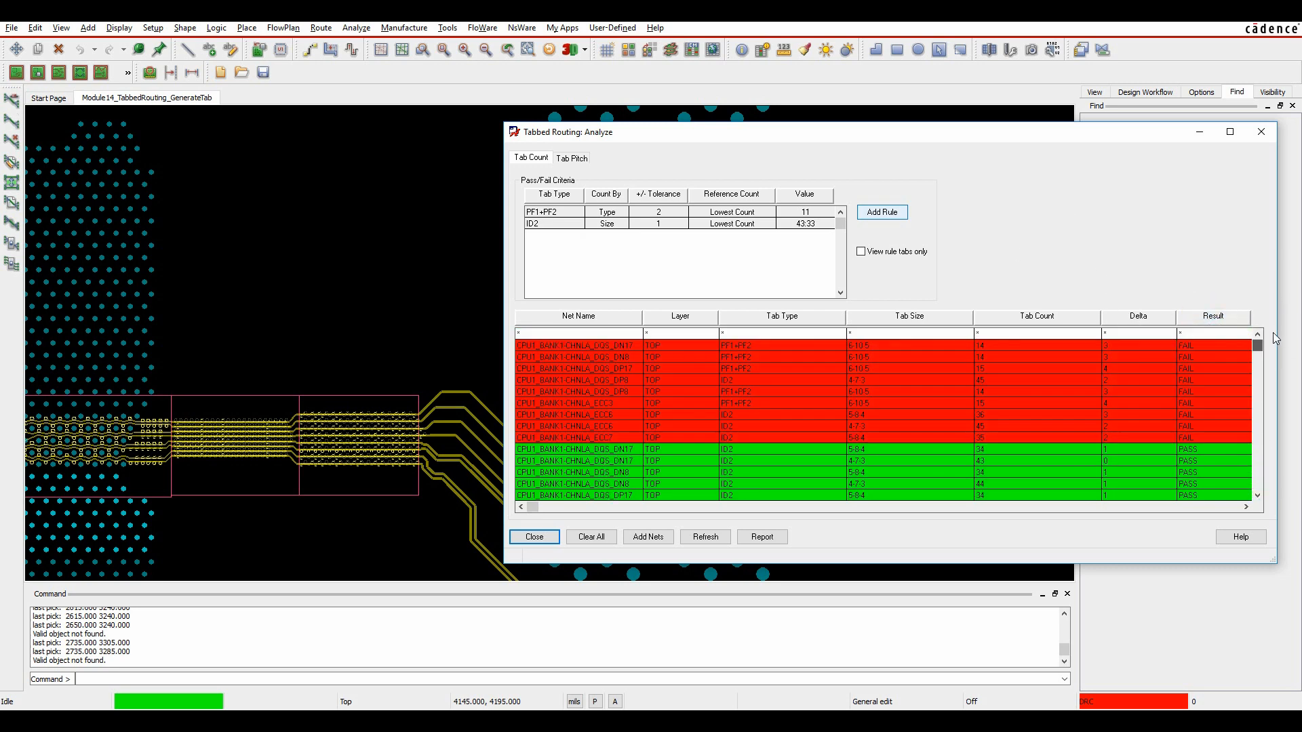
Highlight the CPU1_BANK1-CHNLA_DQS_DN17 trace on the board from its PF1+PF2 result row
{"action": "left_click", "coordinate": [782, 347]}
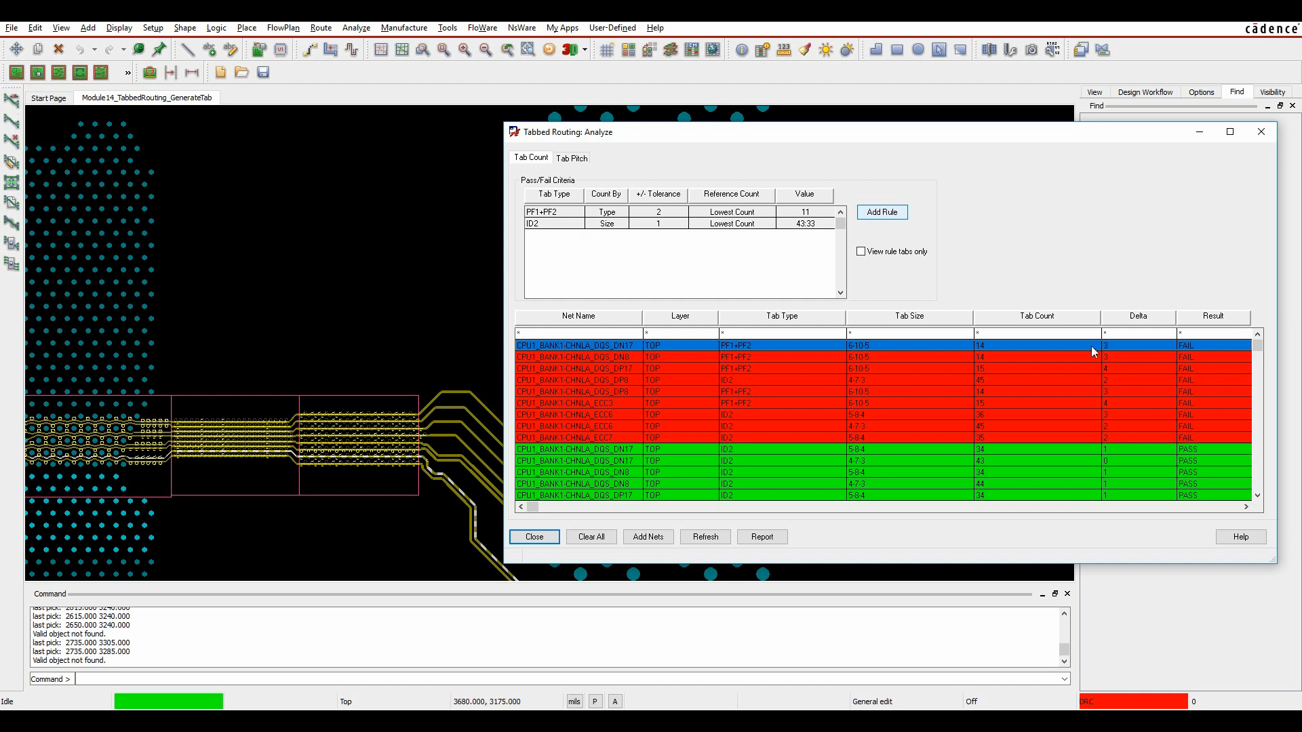
{"action": "left_click", "coordinate": [693, 357]}
{"action": "left_click", "coordinate": [690, 346]}
Use Delete Tab to remove the first tab on the highlighted CPU1_BANK1-CHNLA_DQS_DN17 trace, beside its starting pin
{"action": "middle_click_drag", "start_coordinate": [171, 481], "coordinate": [143, 481]}
{"action": "scroll", "coordinate": [116, 357], "scroll_direction": "up", "scroll_amount": 4}
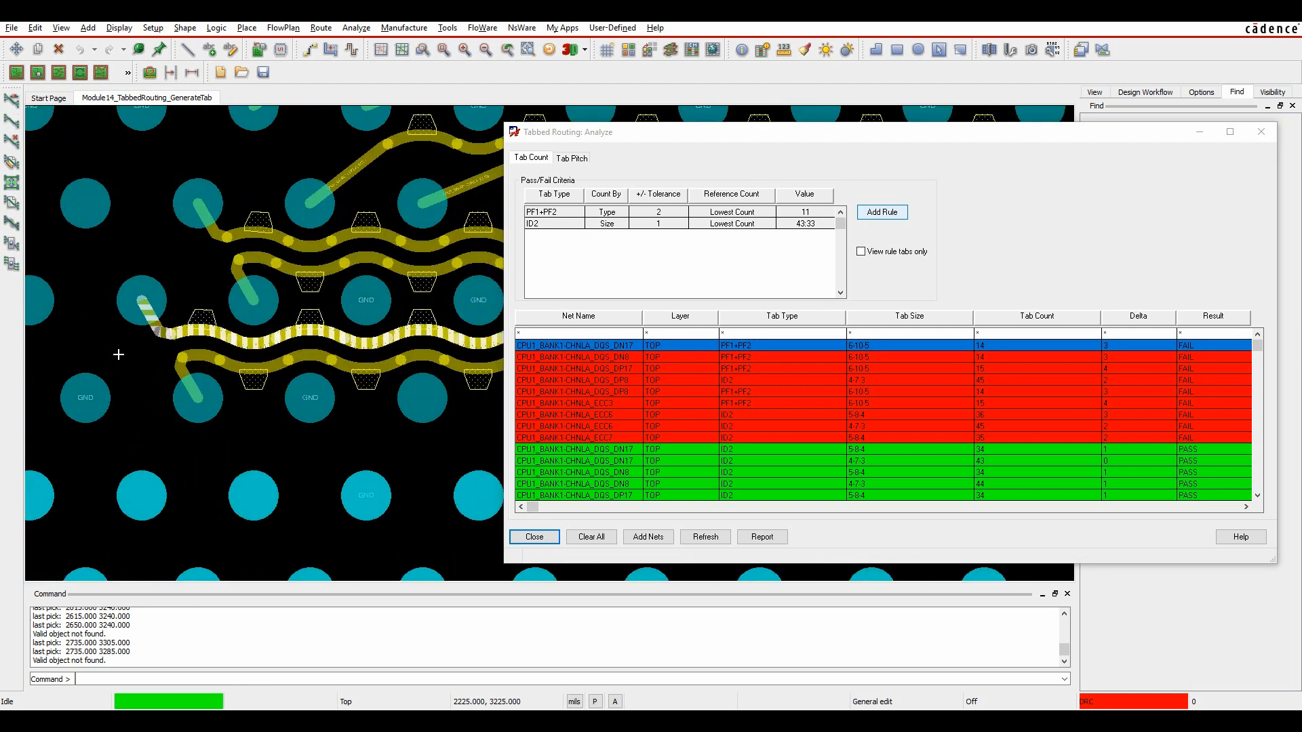
{"action": "left_click", "coordinate": [320, 28]}
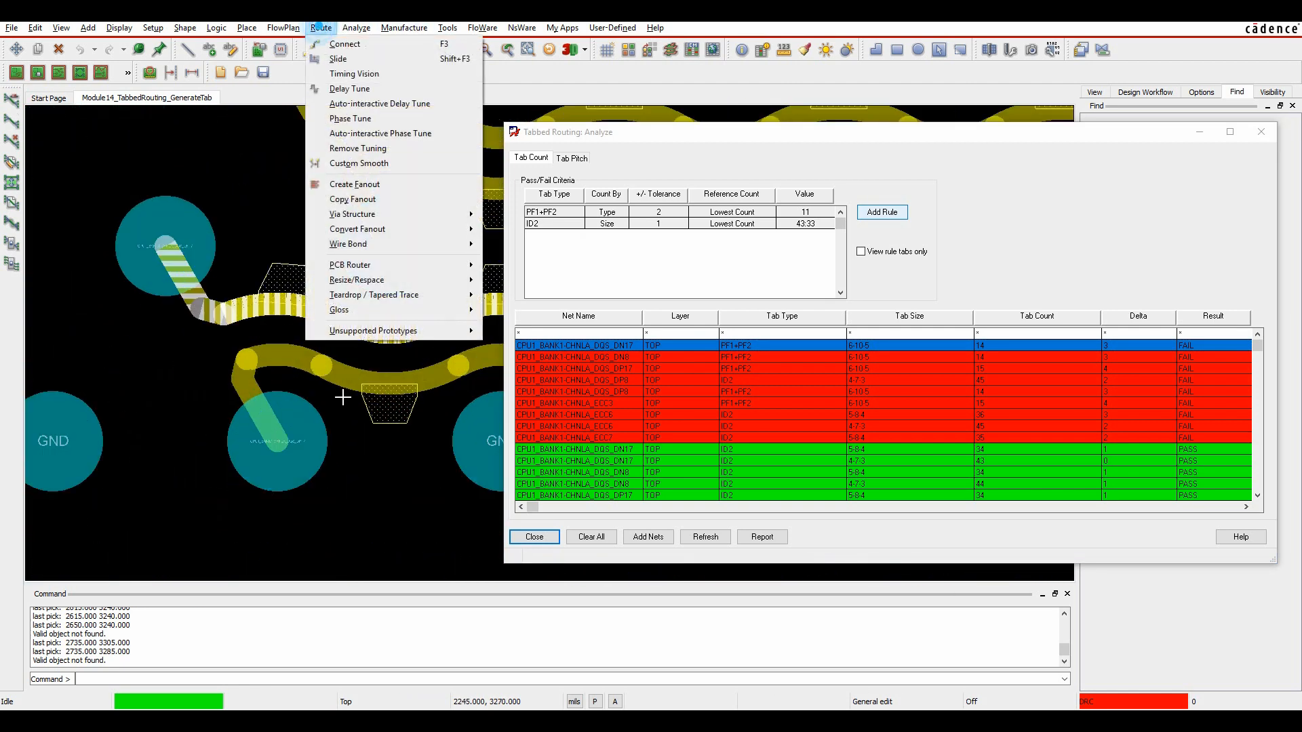
{"action": "mouse_move", "coordinate": [367, 332]}
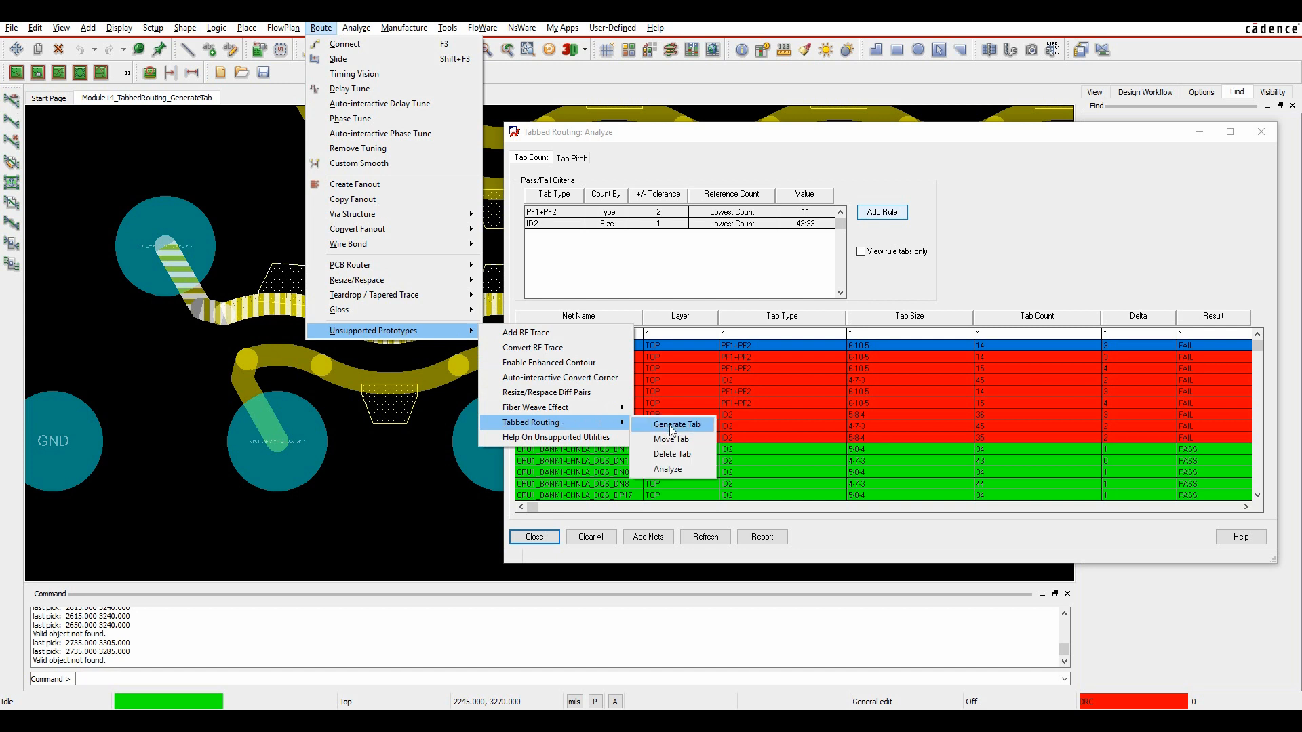
{"action": "left_click", "coordinate": [668, 452]}
{"action": "left_click", "coordinate": [285, 271]}
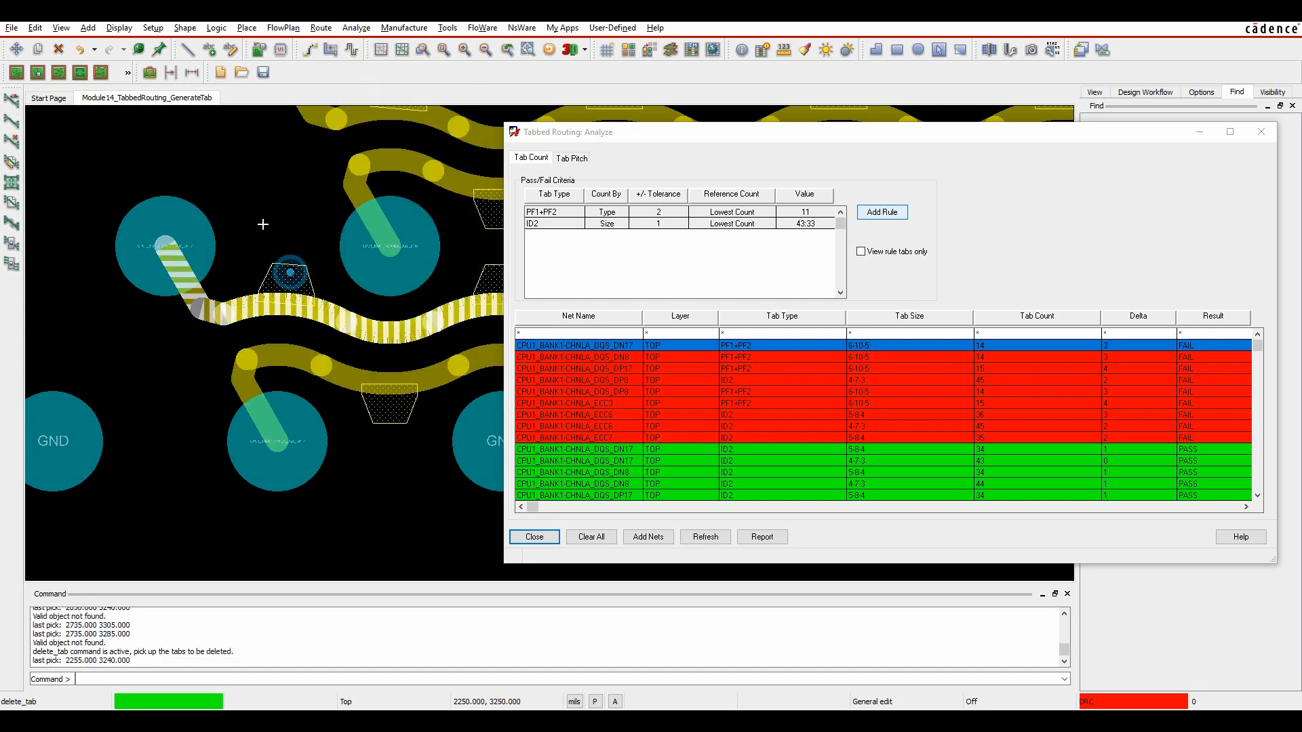
{"action": "left_click", "coordinate": [261, 220]}
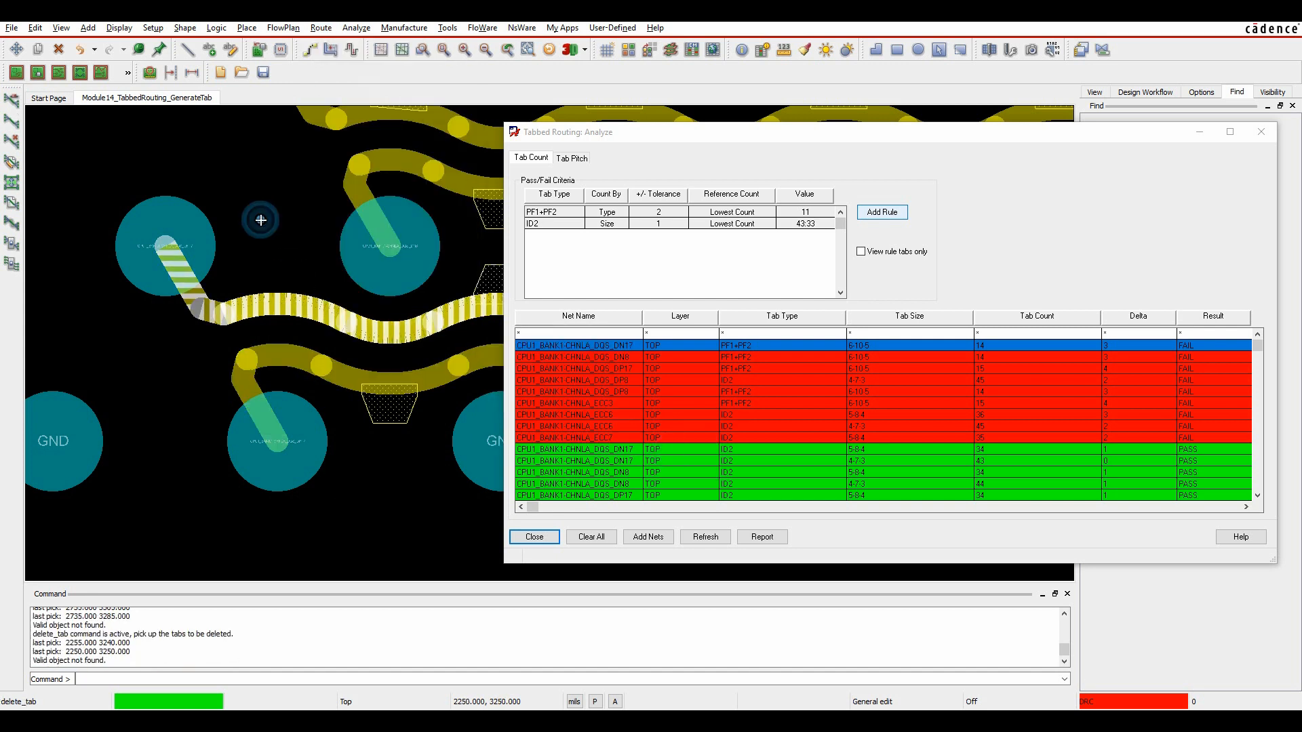
Delete a second tab on the highlighted CPU1_BANK1-CHNLA_DQS_DN17 trace, finish the Delete Tab command and refresh the tab count analysis
{"action": "left_click", "coordinate": [488, 274]}
{"action": "left_click", "coordinate": [280, 214]}
{"action": "right_click", "coordinate": [280, 214]}
{"action": "left_click", "coordinate": [285, 214]}
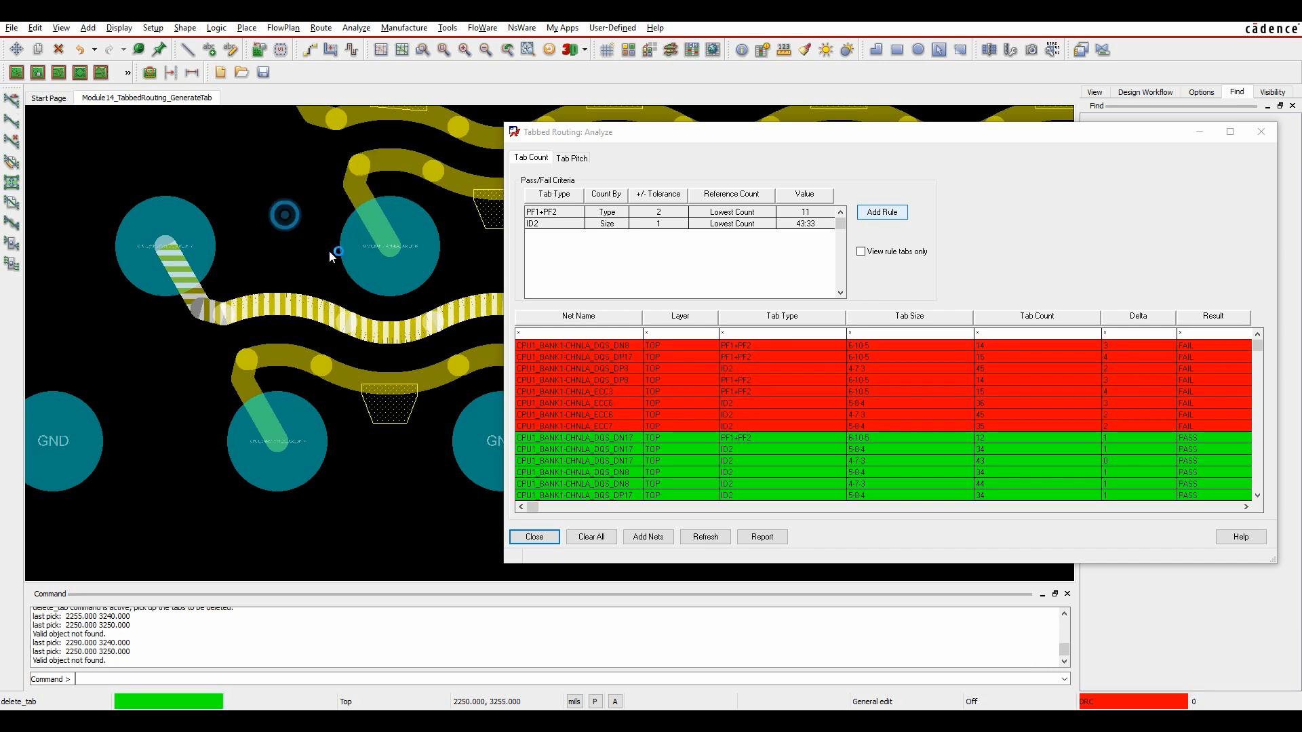
{"action": "left_click", "coordinate": [705, 536]}
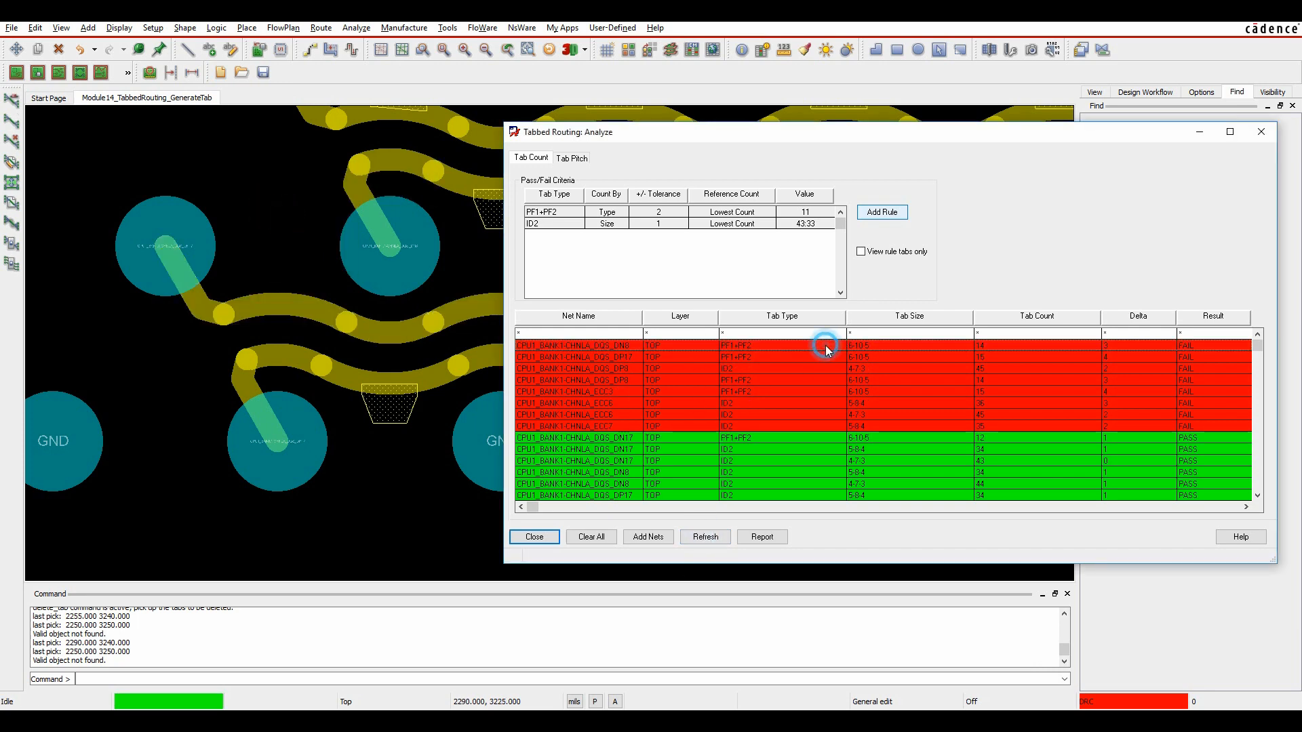
Highlight the CPU1_BANK1-CHNLA_DQS_DN8 trace on the board from its failing PF1+PF2 result row
{"action": "middle_click_drag", "start_coordinate": [314, 546], "coordinate": [68, 537]}
{"action": "scroll", "coordinate": [291, 437], "scroll_direction": "down", "scroll_amount": 4}
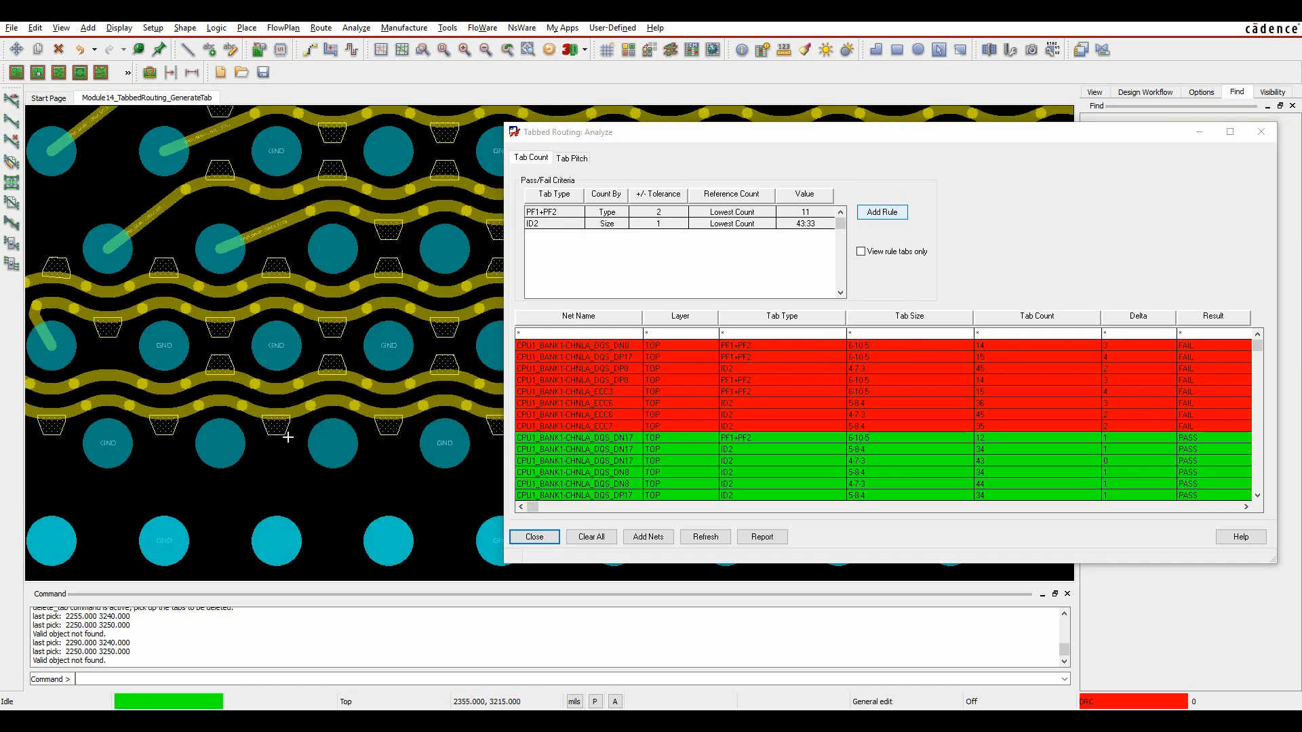
{"action": "left_click", "coordinate": [637, 345]}
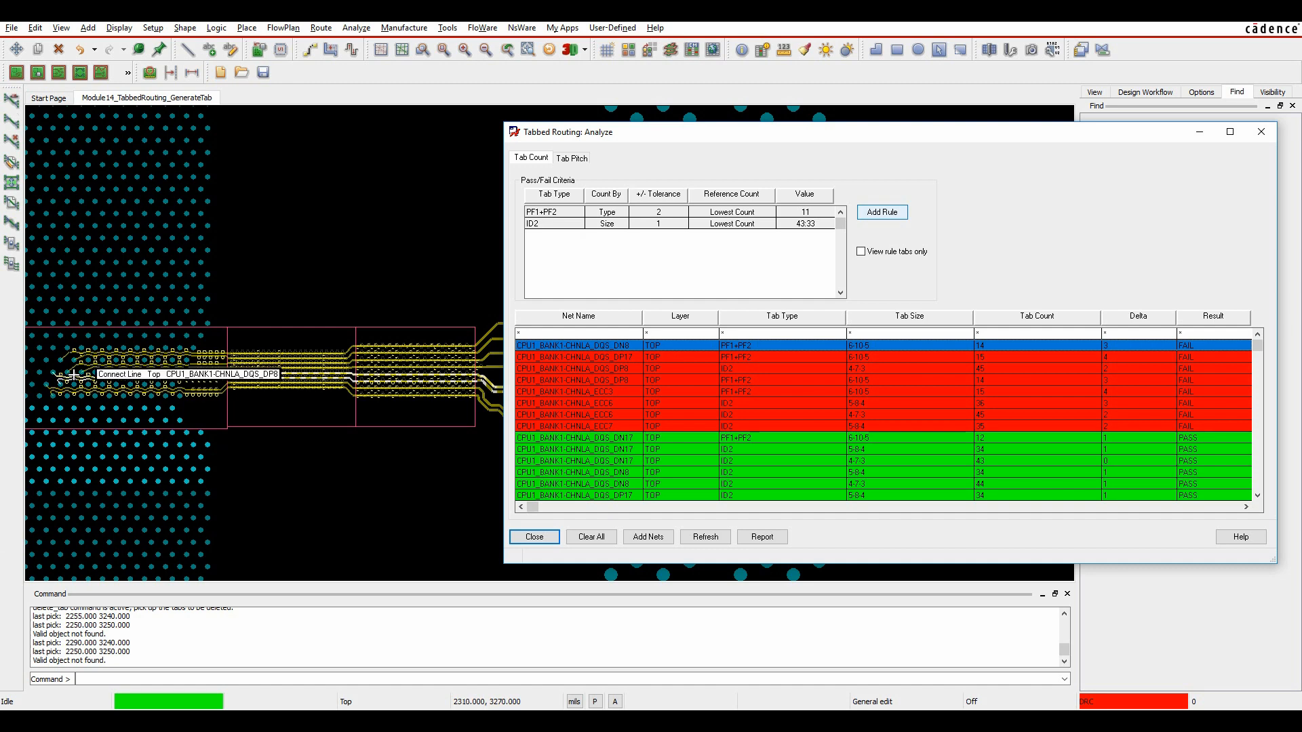
{"action": "scroll", "coordinate": [72, 400], "scroll_direction": "up", "scroll_amount": 4}
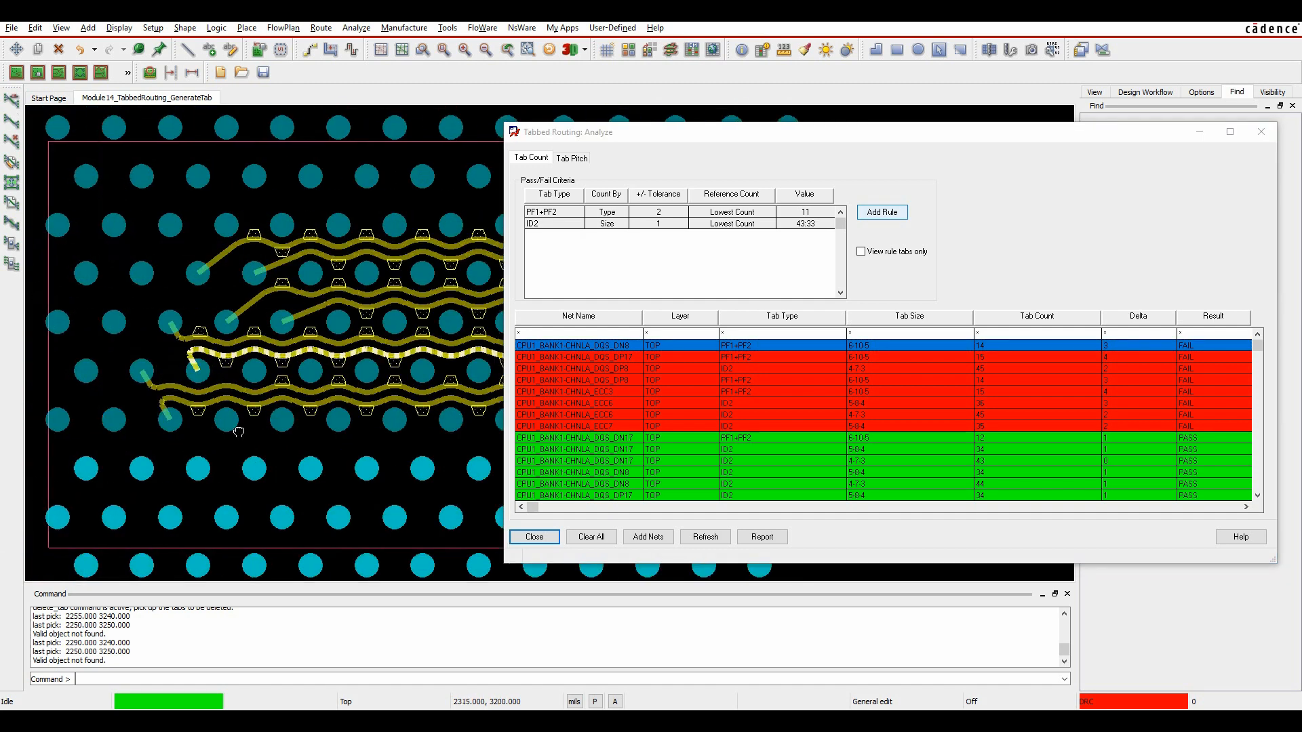
Use Delete Tab to remove two tabs from the straight section of the highlighted CPU1_BANK1-CHNLA_DQS_DN8 trace, just past the pin field, and finish the command
{"action": "middle_click_drag", "start_coordinate": [217, 427], "coordinate": [5, 447]}
{"action": "mouse_move", "coordinate": [429, 512]}
{"action": "middle_mouse_down"}
{"action": "mouse_move", "coordinate": [203, 483]}
{"action": "mouse_move", "coordinate": [57, 486]}
{"action": "middle_mouse_up"}
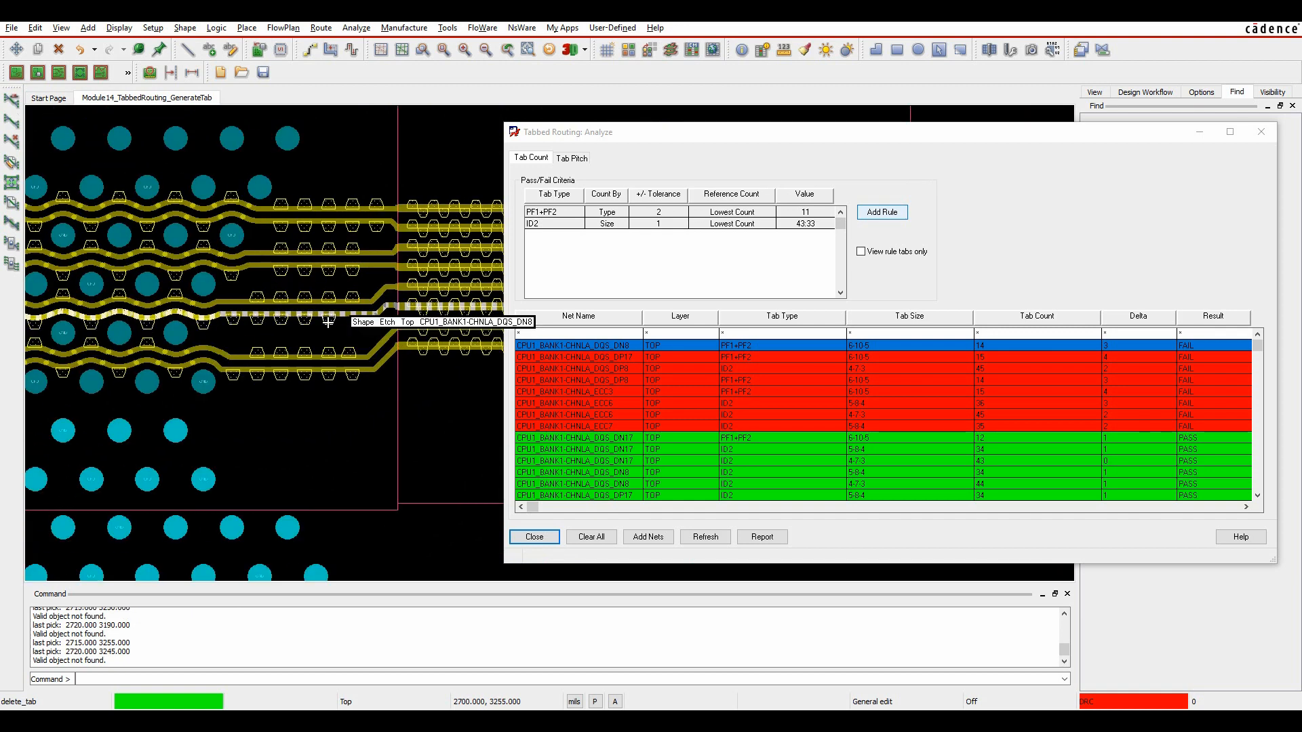
{"action": "left_click", "coordinate": [328, 322]}
{"action": "right_click", "coordinate": [351, 334]}
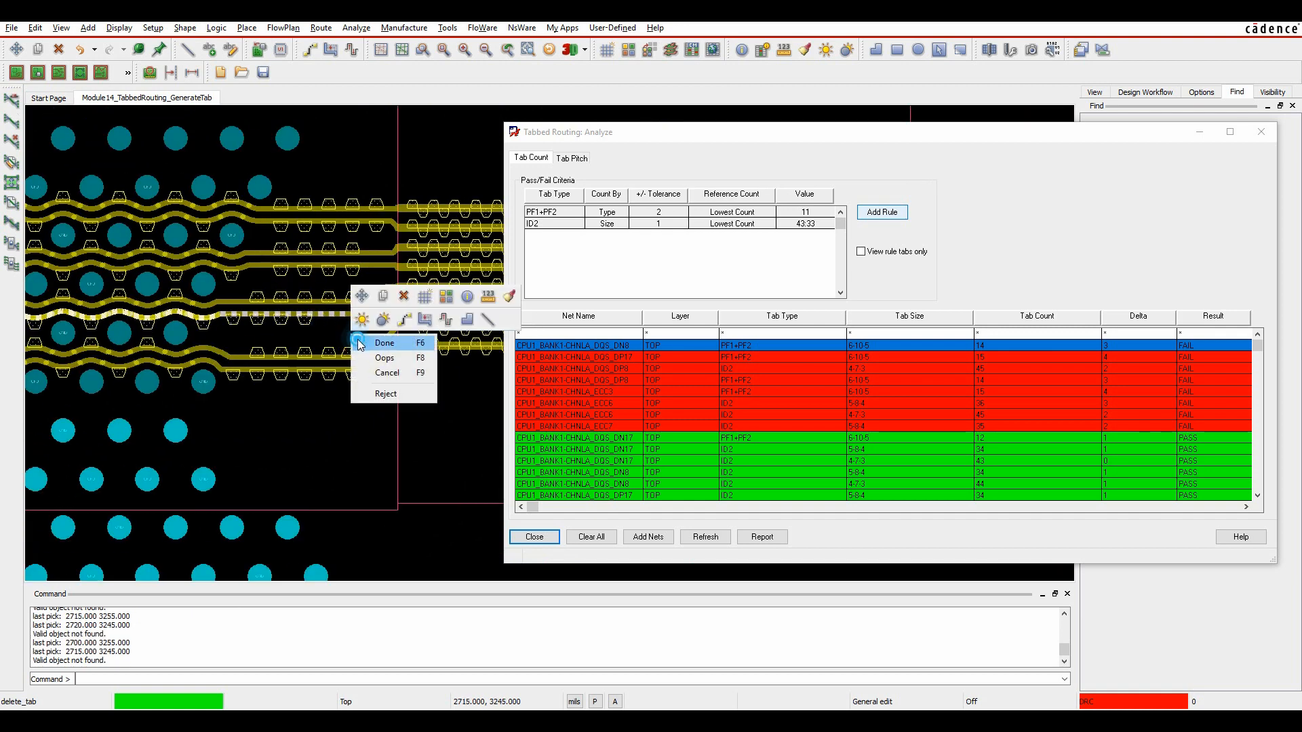
{"action": "left_click", "coordinate": [353, 337]}
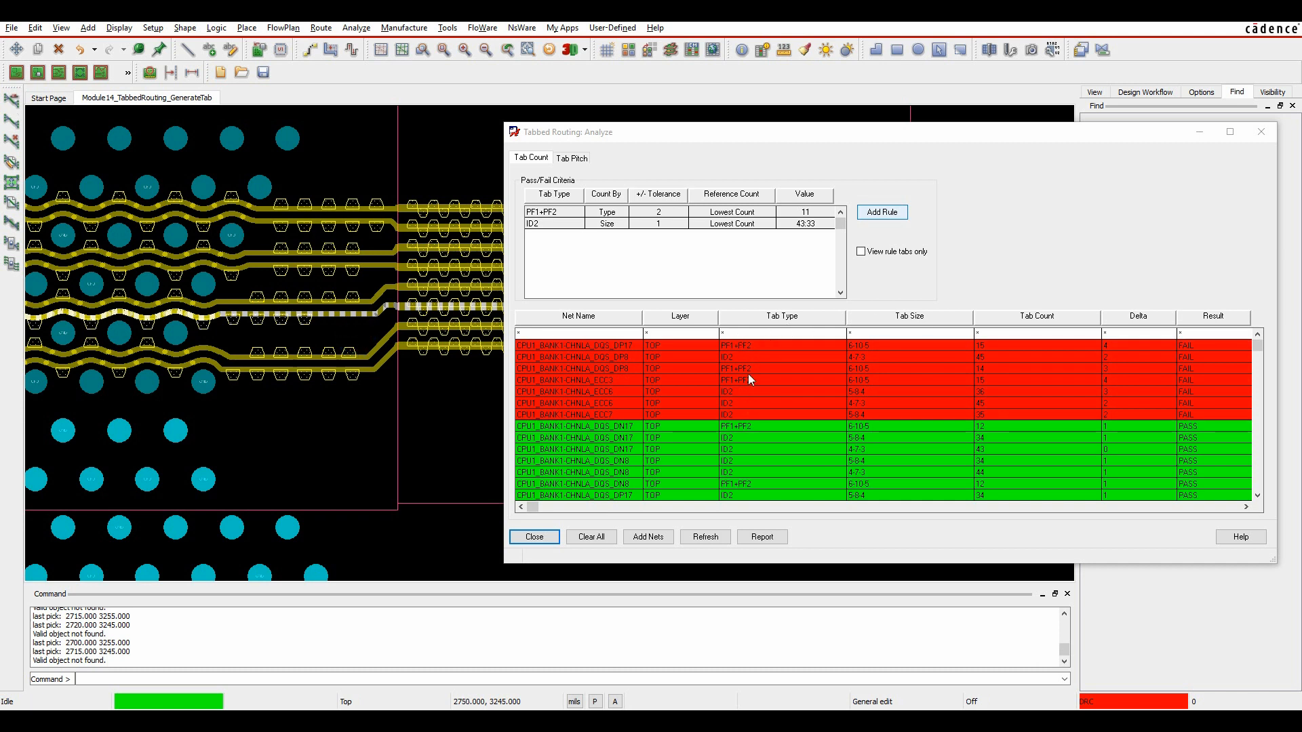